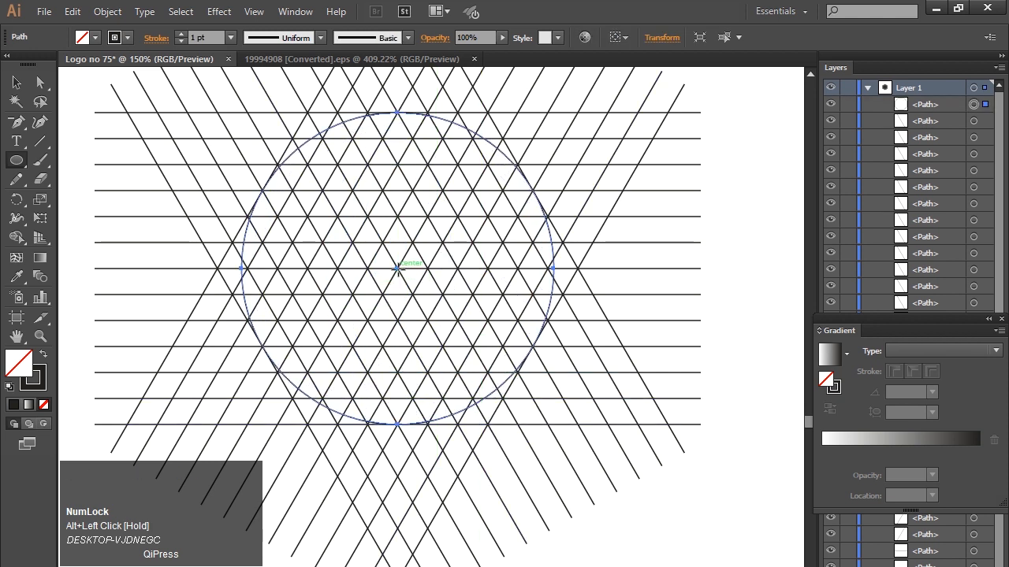
Draw a smaller concentric circle inside the large circle, one grid line in, and select both circles with all grid lines
drag(396, 268, 502, 399)
click(16, 82)
drag(88, 97, 612, 446)
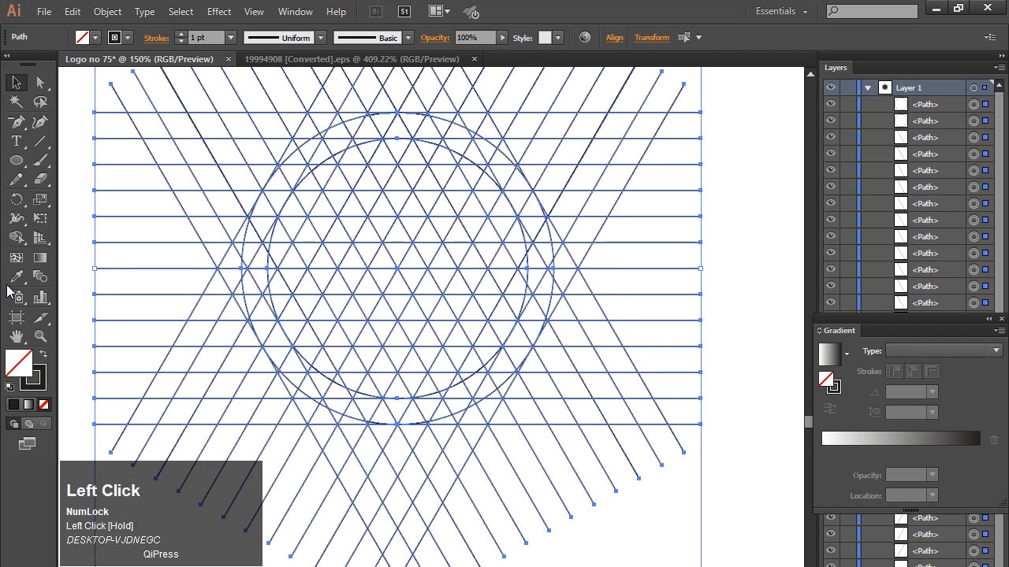
Using Shape Builder with black fill and no stroke, merge the grid cells forming the A's two slanted legs
click(16, 237)
click(44, 354)
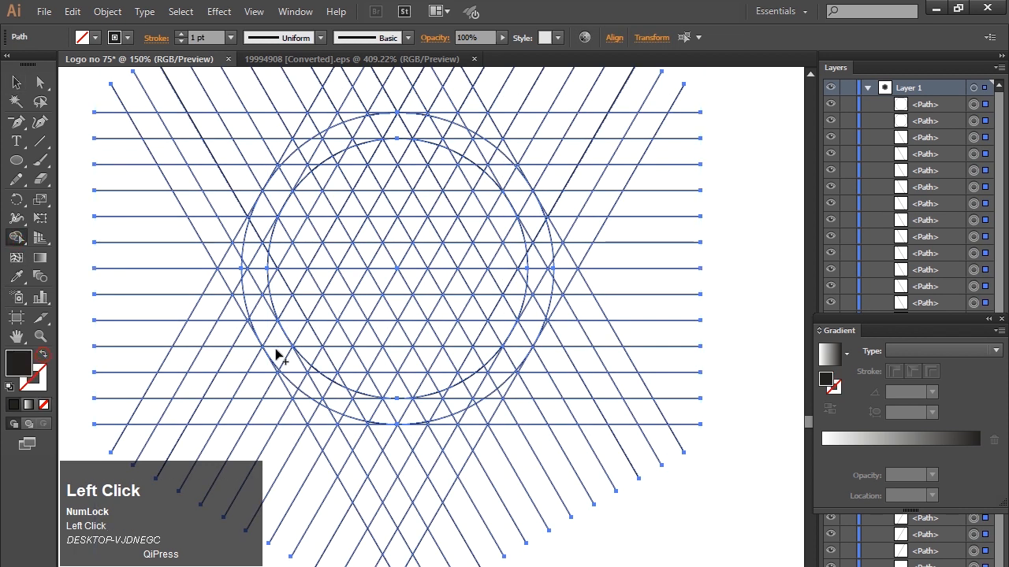
mouse_move(276, 354)
mouse_down()
mouse_move(397, 134)
mouse_move(451, 237)
mouse_move(491, 279)
mouse_move(516, 347)
mouse_up()
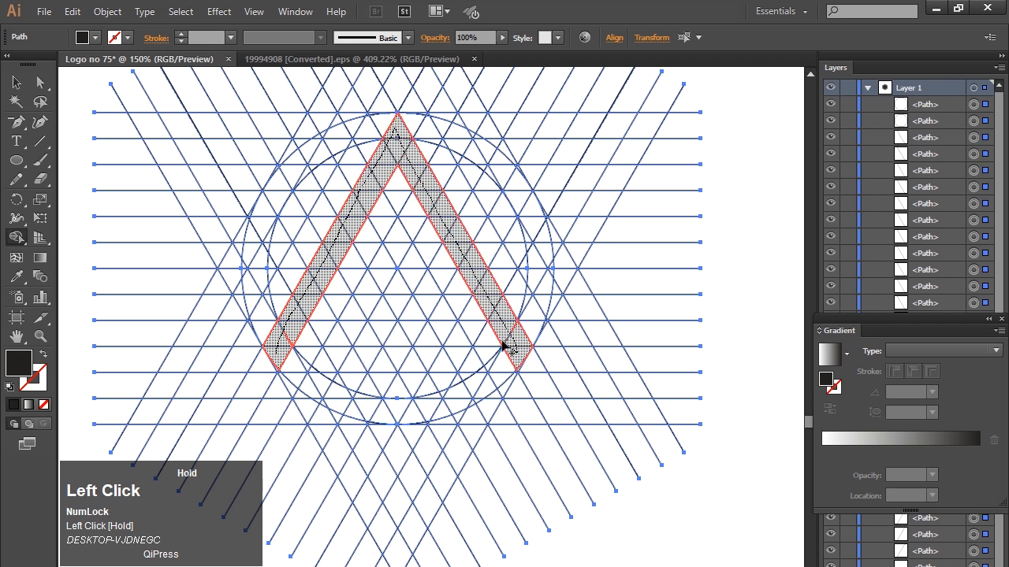
drag(510, 327, 513, 330)
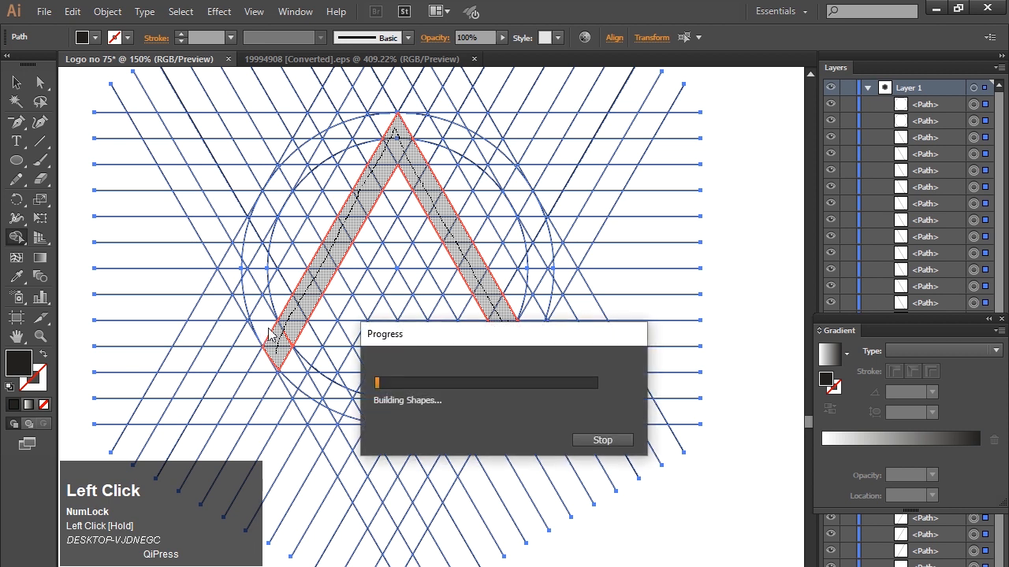
mouse_move(298, 325)
mouse_down()
mouse_move(287, 351)
mouse_move(298, 328)
mouse_up()
drag(320, 229, 329, 211)
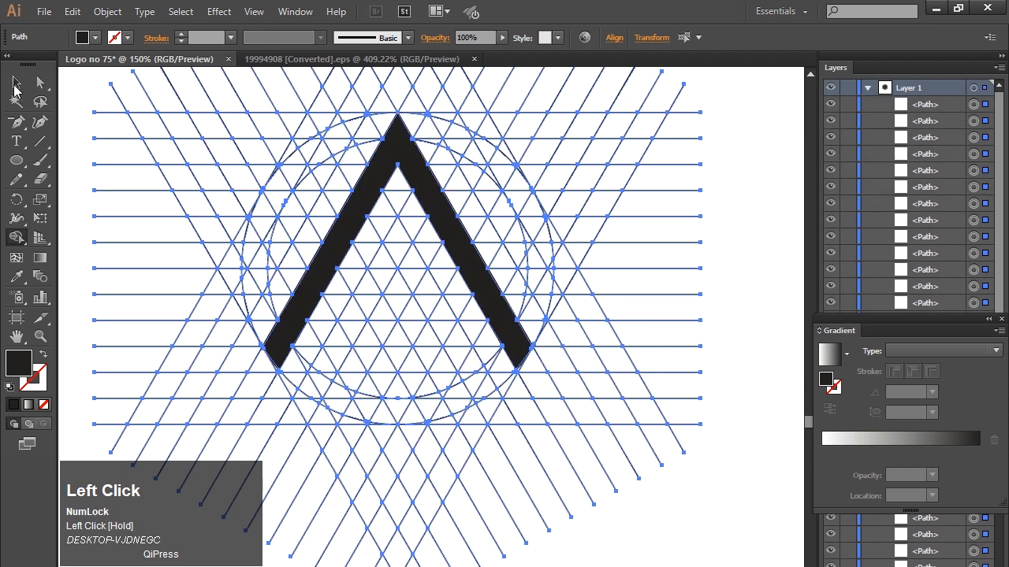
Merge all ring segments left of the A, from its apex to its left foot, into one black arc
mouse_move(266, 339)
mouse_down()
mouse_move(253, 277)
mouse_move(260, 223)
mouse_move(285, 178)
mouse_move(354, 131)
mouse_up()
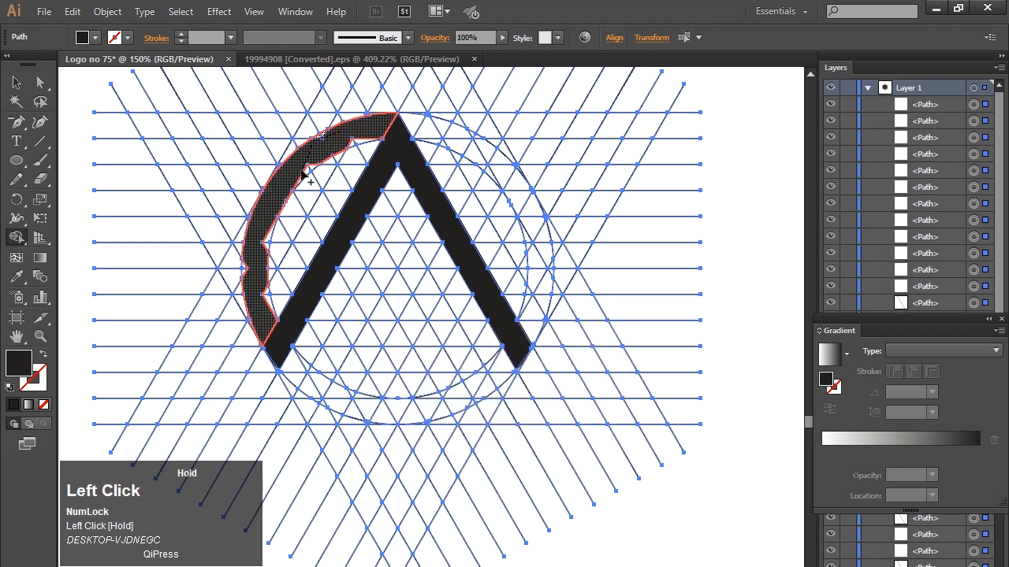
click(366, 140)
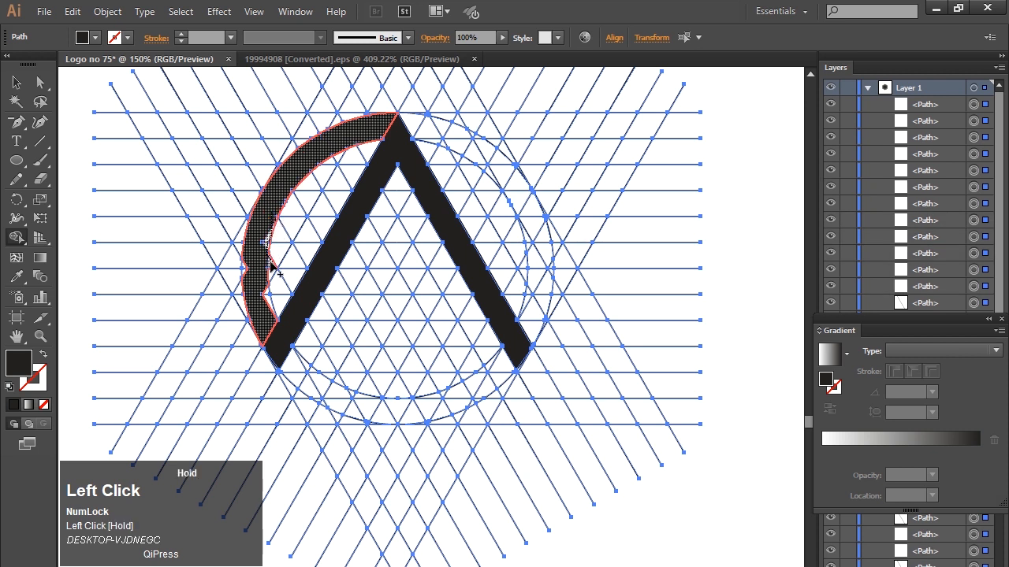
drag(270, 272, 271, 280)
key(ctrl+z)
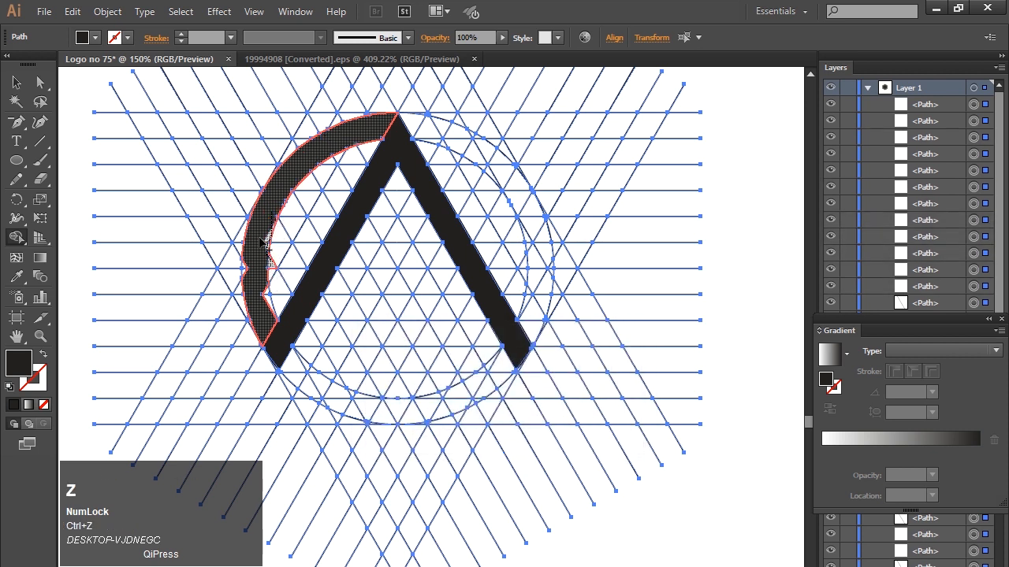
drag(260, 231, 266, 263)
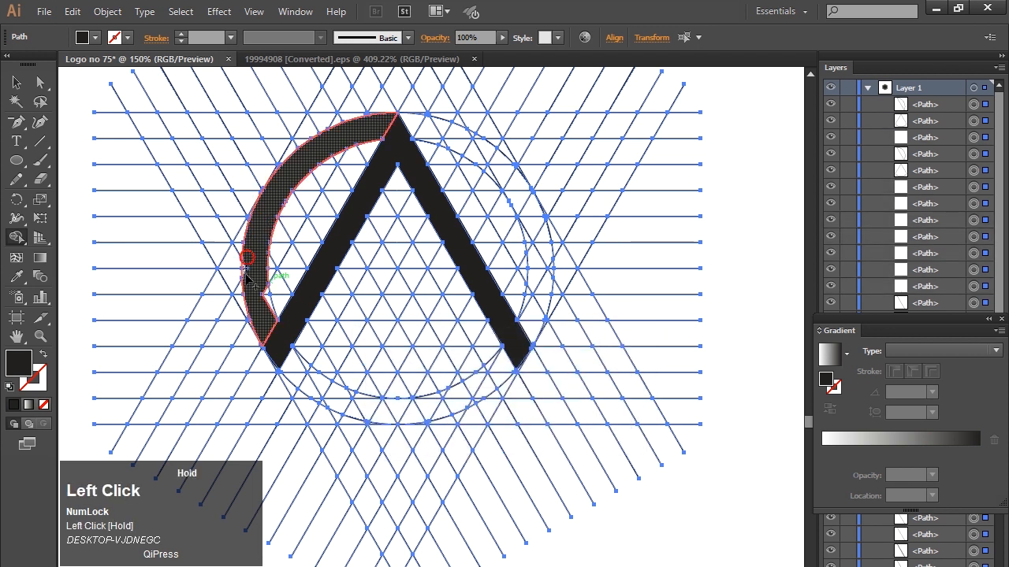
drag(268, 295, 269, 298)
Merge the ring segments between the A's two feet into one black arc along the bottom of the circle
mouse_move(294, 359)
mouse_down()
mouse_move(318, 388)
mouse_move(410, 412)
mouse_move(461, 396)
mouse_move(498, 367)
mouse_move(478, 386)
mouse_up()
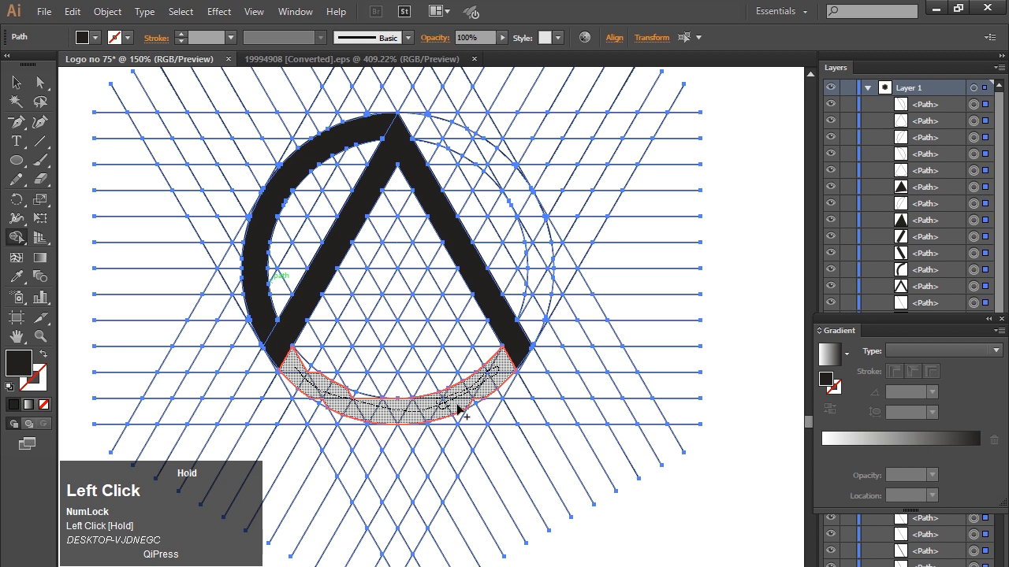
drag(479, 395, 479, 396)
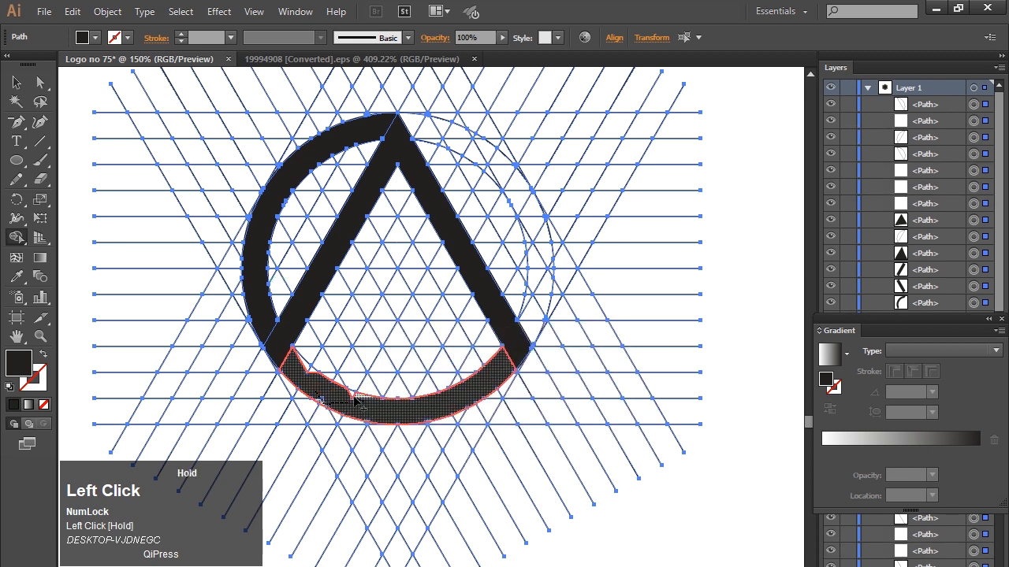
drag(312, 375, 314, 377)
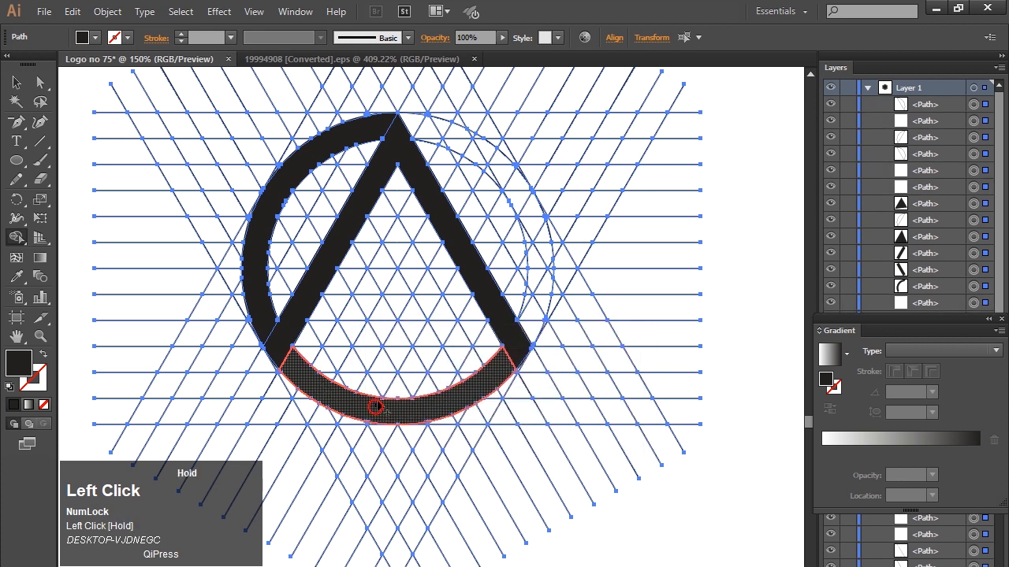
drag(384, 402, 387, 407)
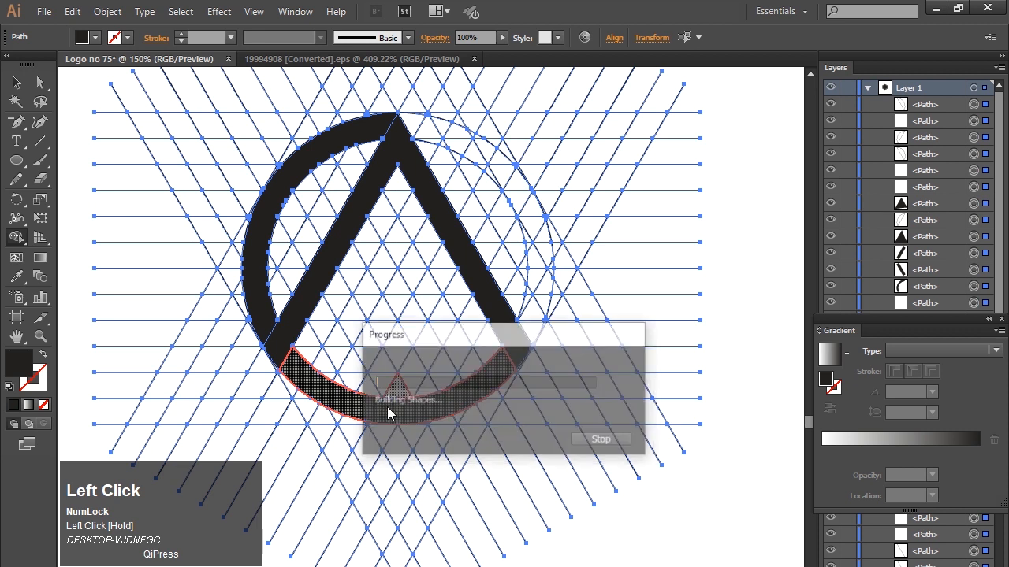
key(ctrl+z)
click(399, 421)
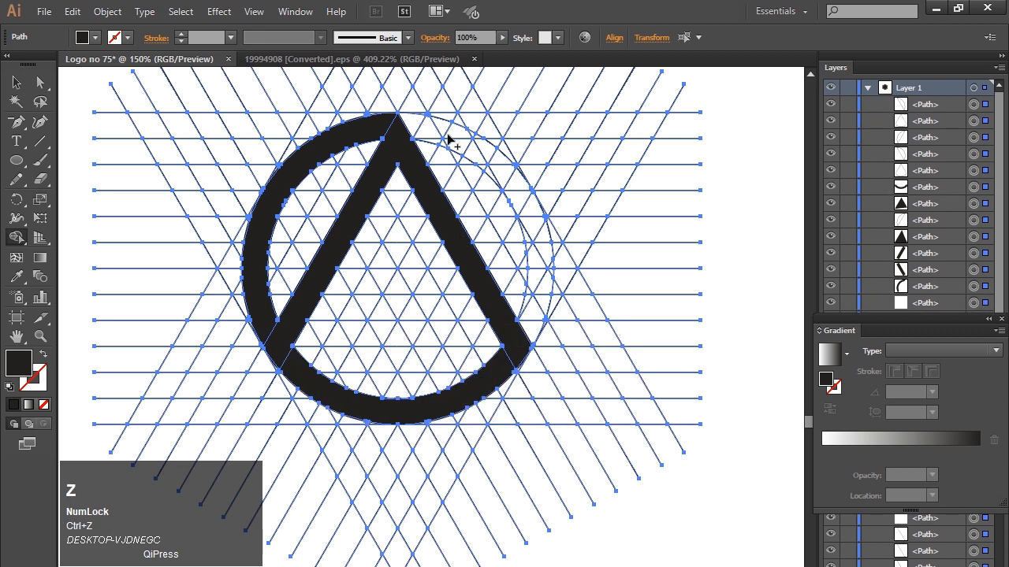
Merge the ring segments right of the A, from its apex to its right foot, into one black arc
mouse_move(471, 146)
mouse_down()
mouse_move(520, 189)
mouse_move(544, 244)
mouse_move(550, 294)
mouse_move(537, 323)
mouse_move(535, 296)
mouse_up()
drag(432, 132, 480, 158)
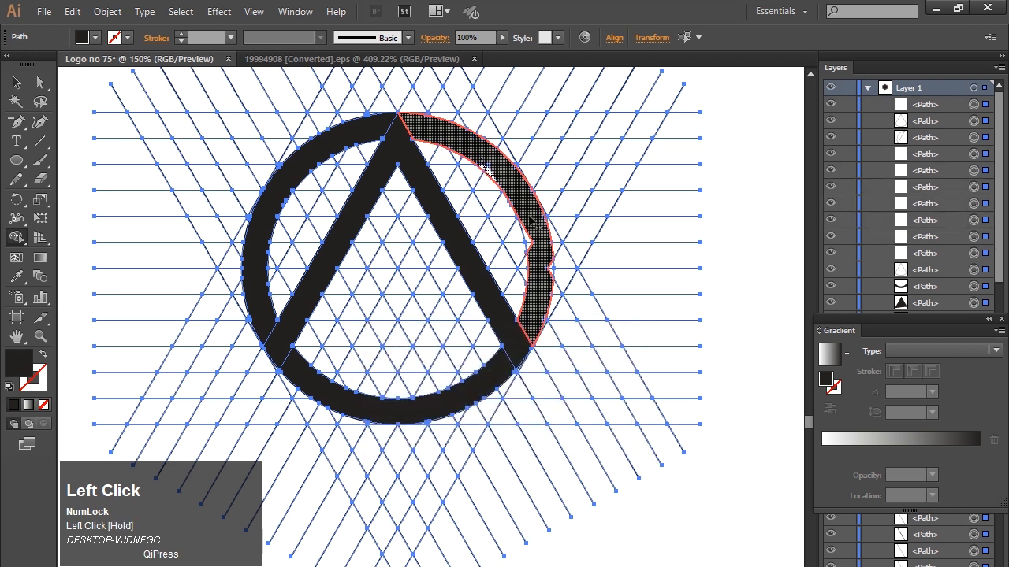
drag(528, 223, 534, 249)
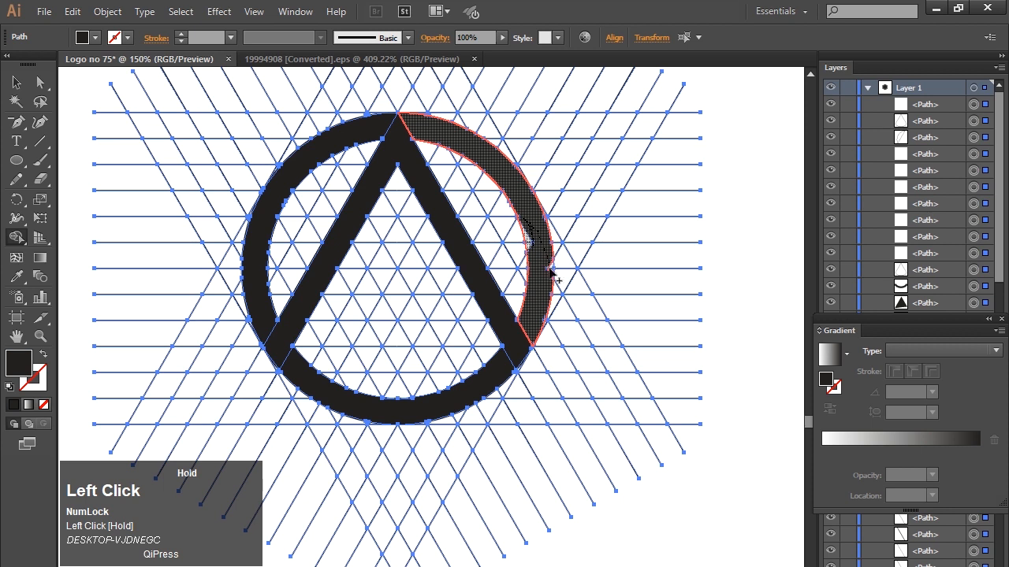
drag(550, 277, 551, 279)
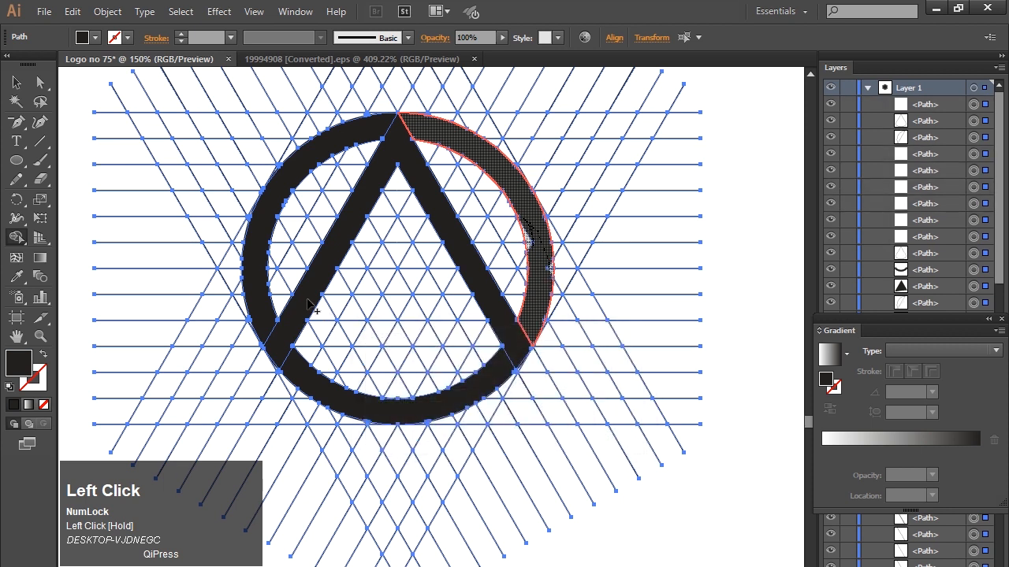
Merge the horizontal row of cells between the legs into the A as its crossbar, and deselect the artwork
drag(309, 287, 472, 290)
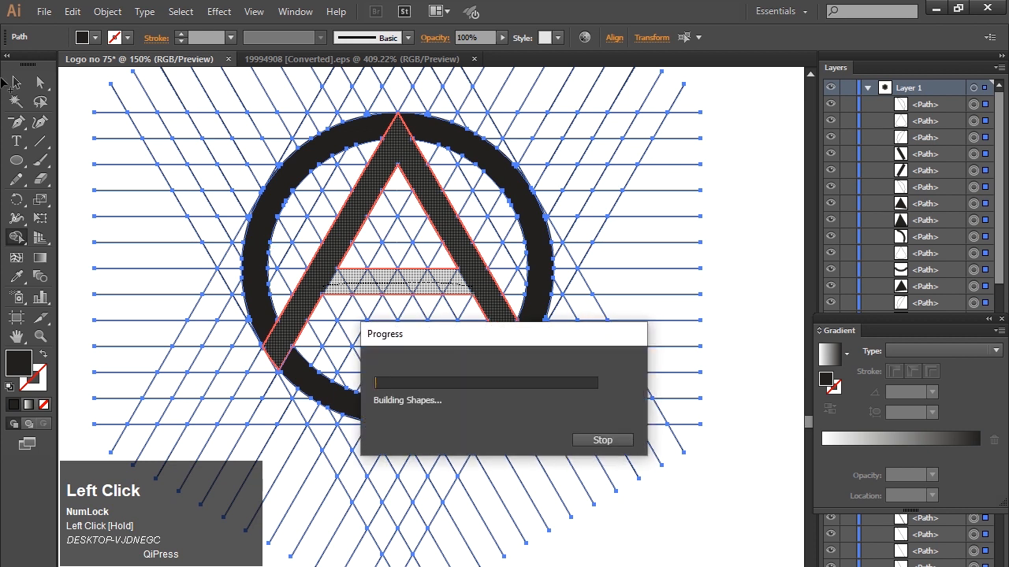
click(17, 82)
click(67, 90)
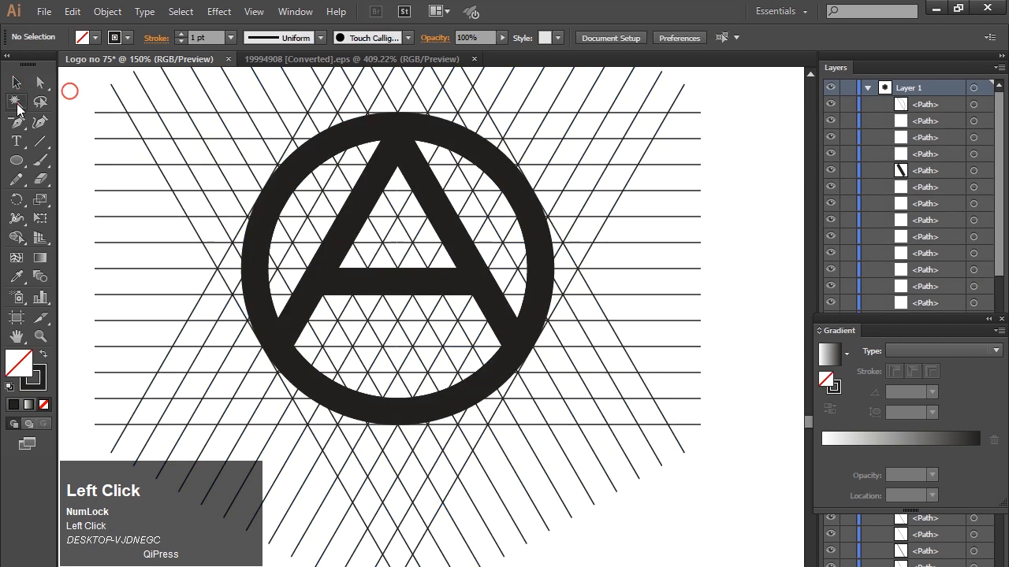
Select all the stroked construction lines and leftover cells with the Magic Wand and delete them
click(17, 101)
click(126, 111)
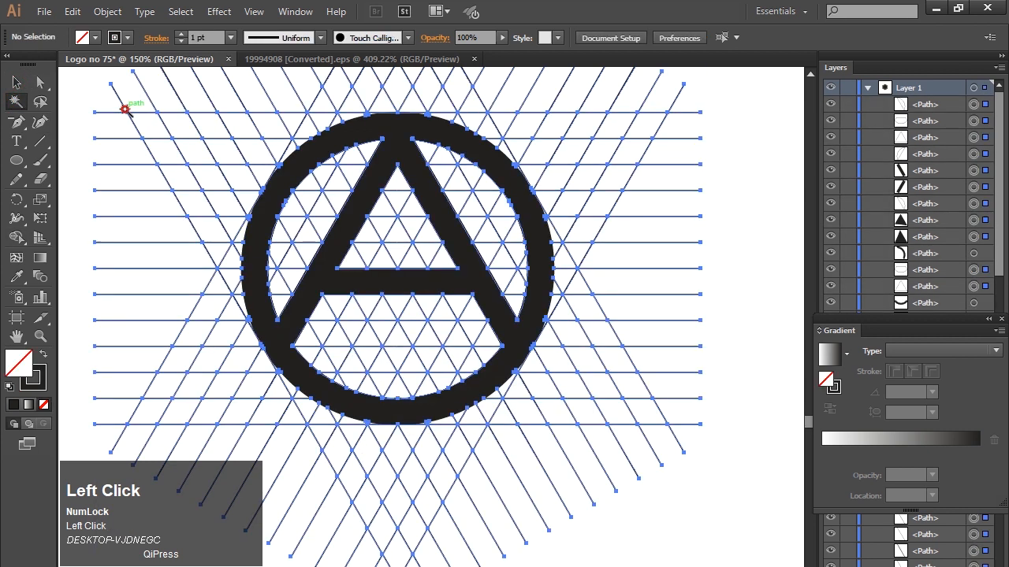
key(Delete)
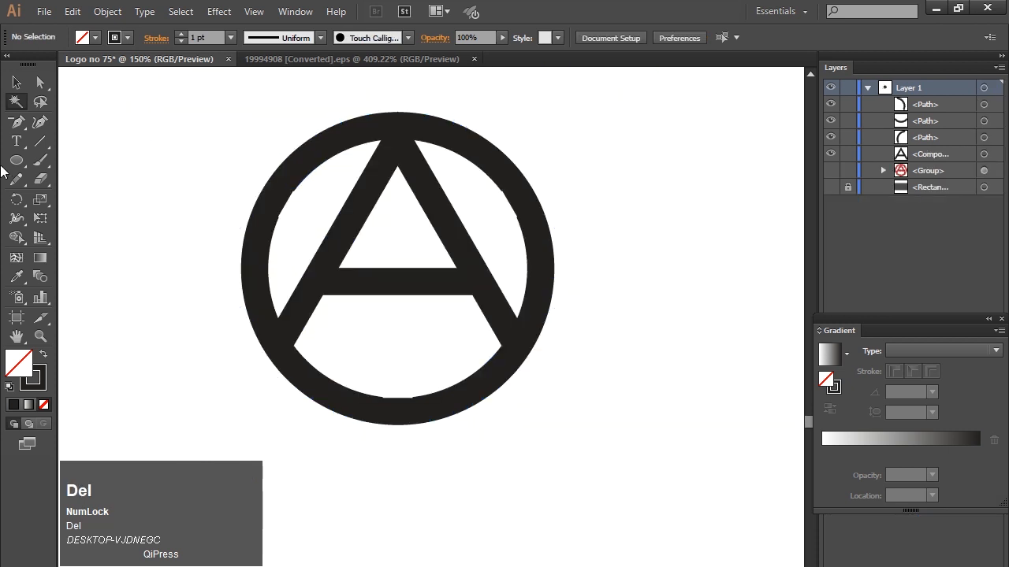
Select all the black logo pieces and remove their stroke, keeping the black fill
click(16, 82)
click(153, 239)
click(362, 189)
click(152, 267)
drag(189, 144, 697, 425)
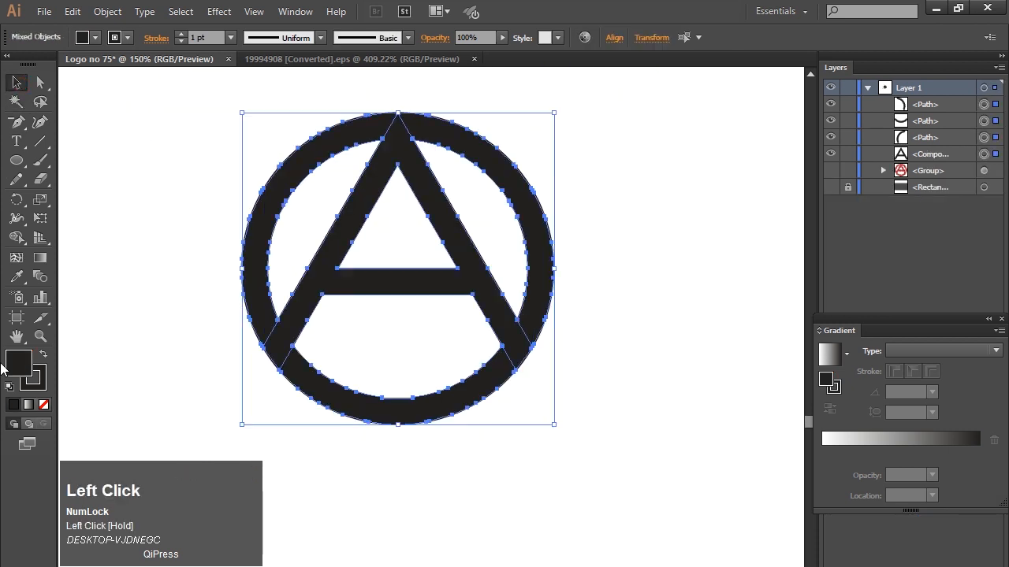
click(43, 375)
click(44, 405)
click(141, 325)
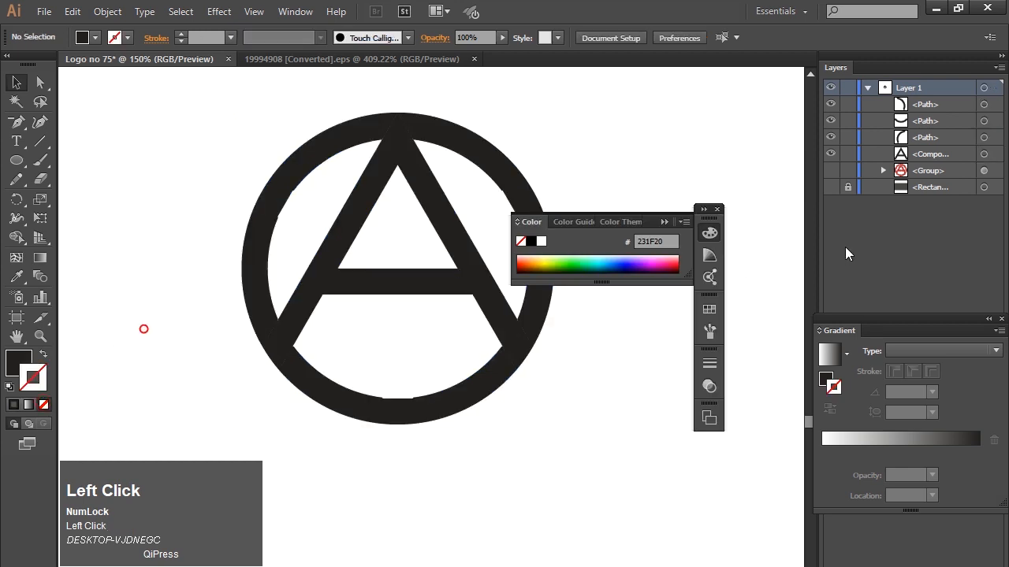
click(717, 209)
Offset the path of the A shape by 10 px with mitered joins and a miter limit of 4
click(429, 197)
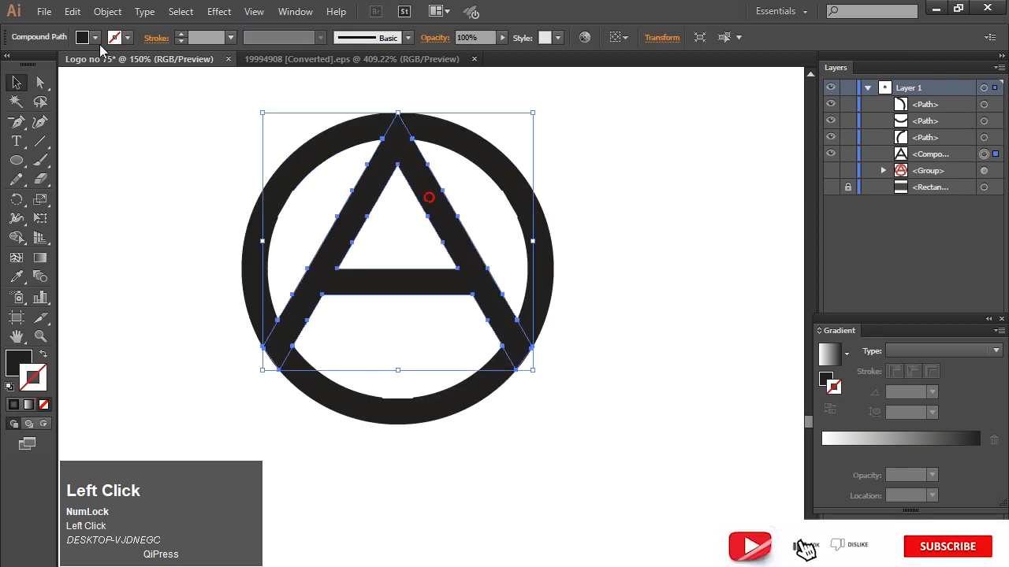
click(107, 12)
click(139, 333)
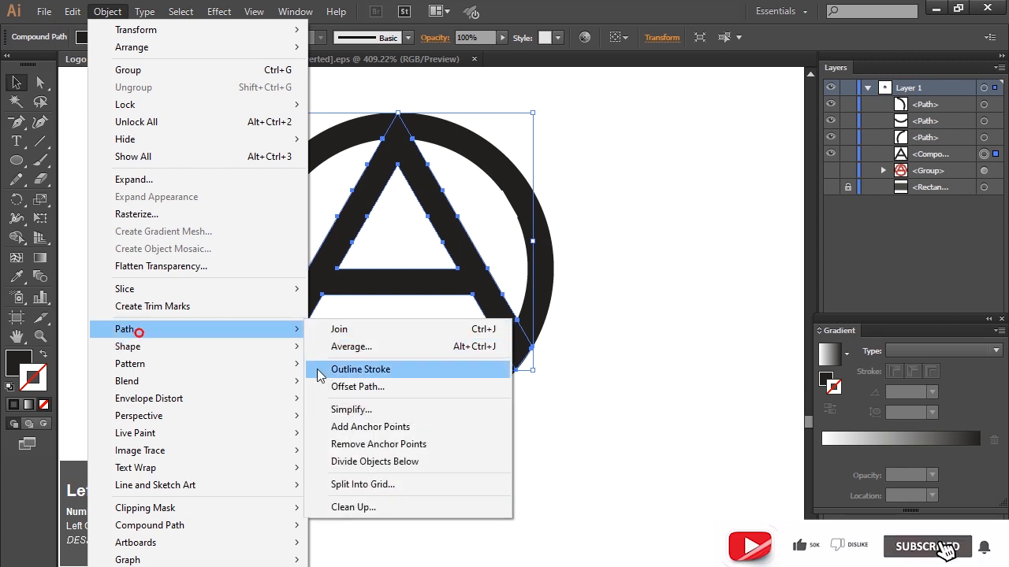
click(354, 387)
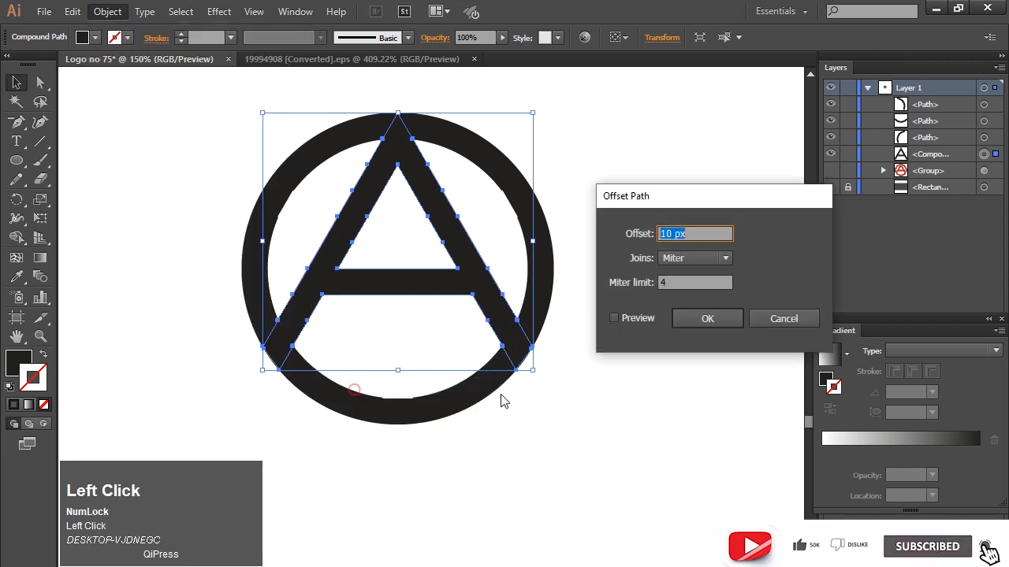
click(614, 316)
click(709, 319)
click(457, 527)
Select the whole logo and erase the offset margins around and inside the A with Shape Builder, cutting gaps in the ring at its feet and apex
drag(198, 101, 604, 441)
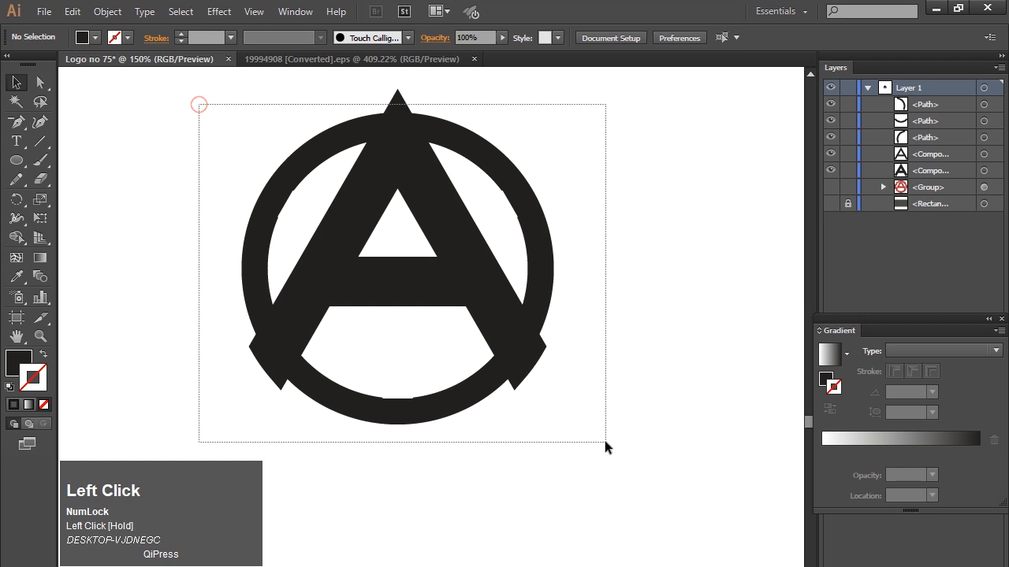
click(27, 237)
drag(271, 410, 300, 350)
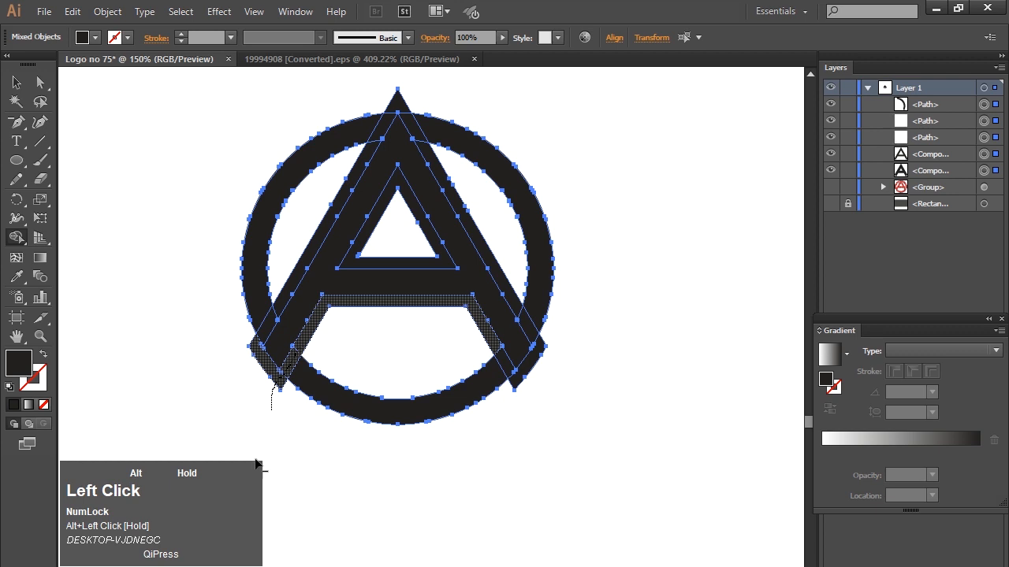
drag(255, 464, 260, 466)
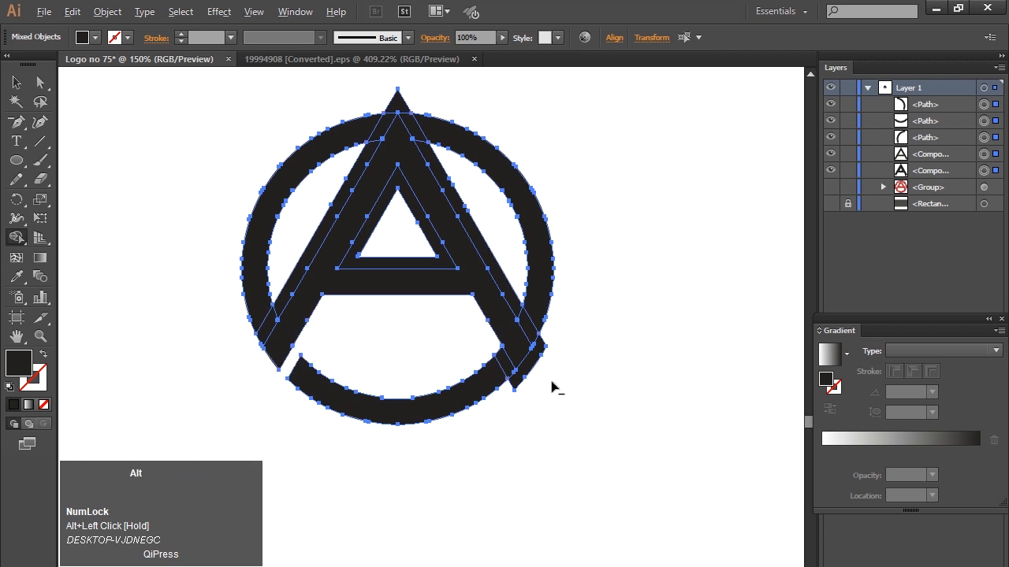
drag(560, 368, 516, 308)
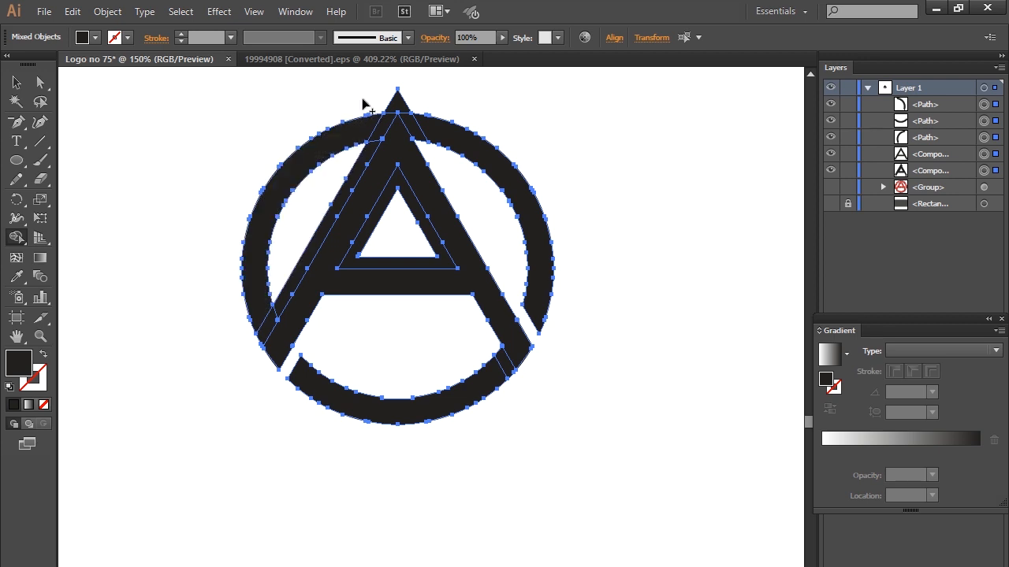
drag(402, 93, 372, 146)
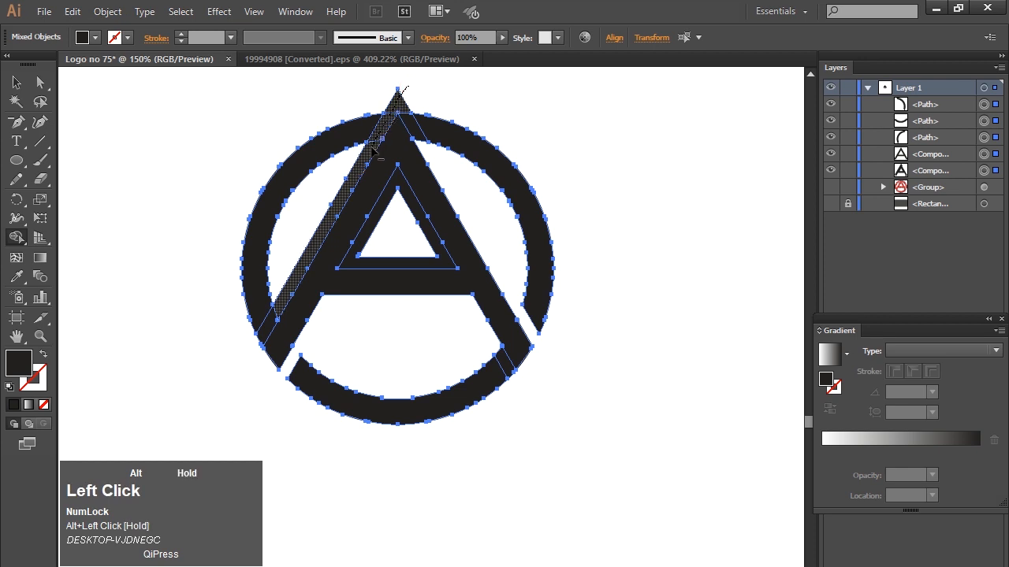
drag(518, 202, 497, 202)
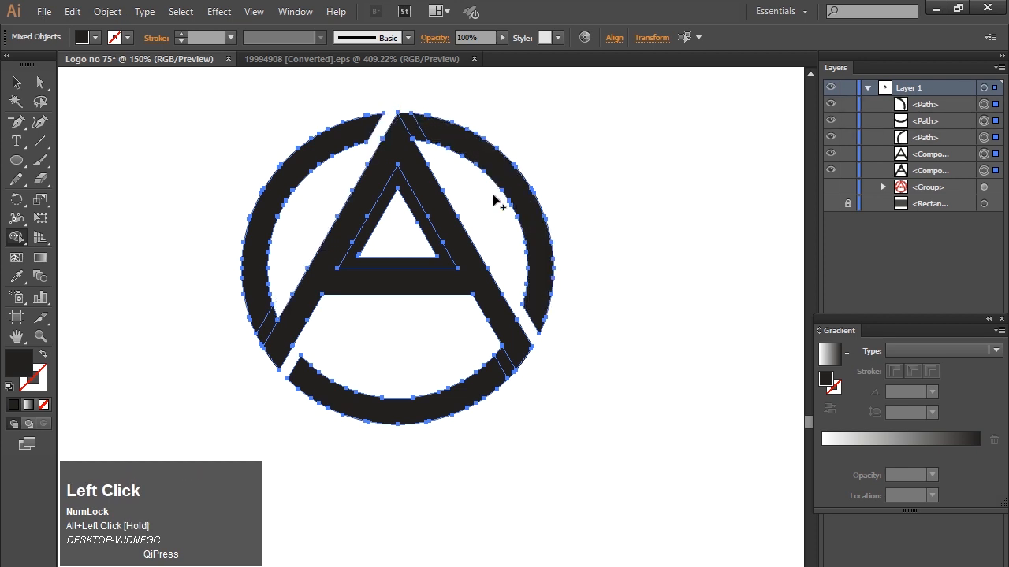
alt+click(390, 220)
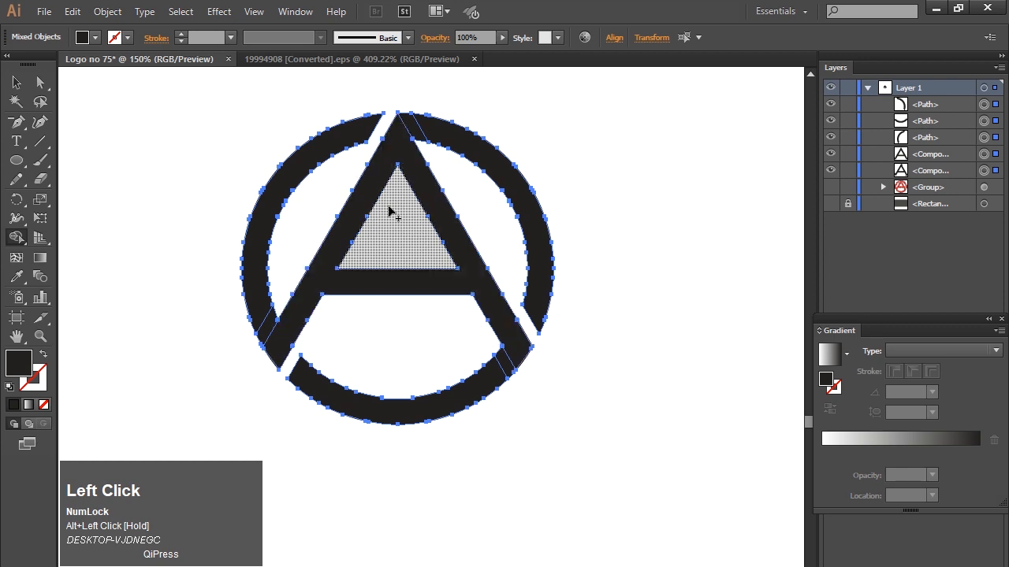
Merge the A with the three ring arcs at the places where they touch, and deselect the logo
drag(263, 296, 285, 345)
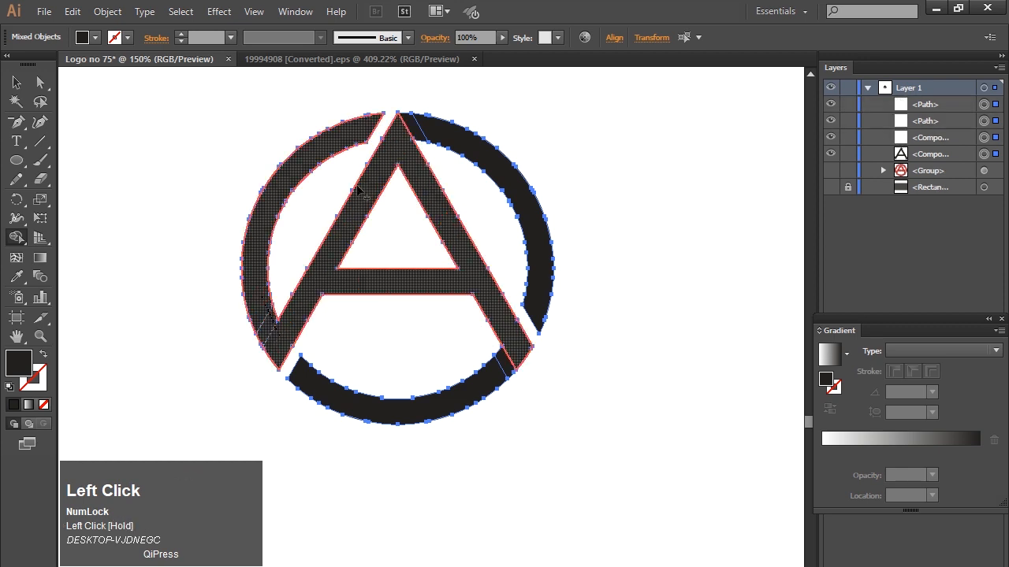
mouse_move(394, 141)
mouse_down()
mouse_move(426, 120)
mouse_move(450, 122)
mouse_move(506, 297)
mouse_move(495, 394)
mouse_up()
click(17, 82)
click(150, 316)
Shift the merged logo slightly to the right and try to expand it
drag(355, 273, 389, 292)
click(107, 12)
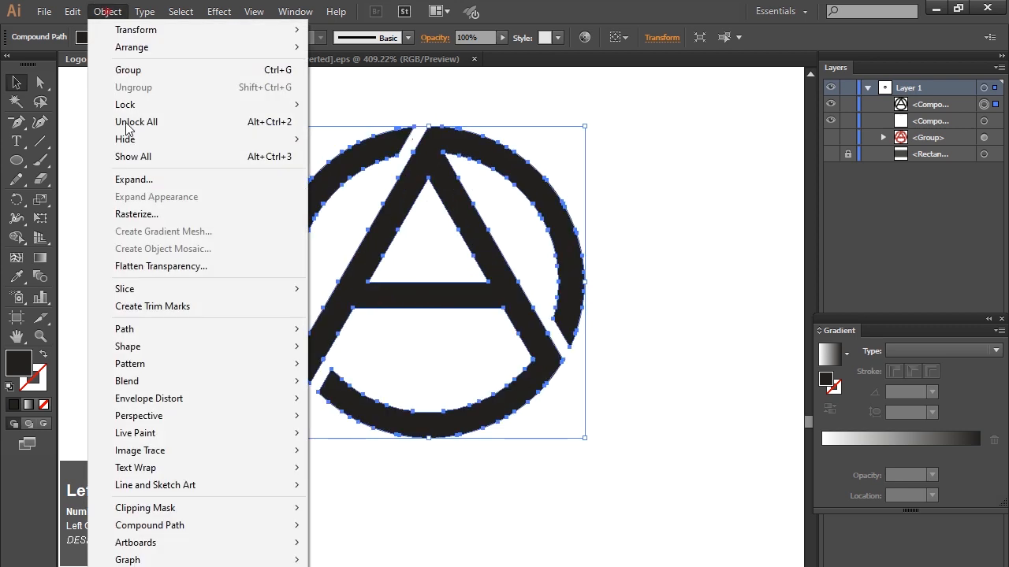
click(135, 180)
click(107, 12)
click(138, 180)
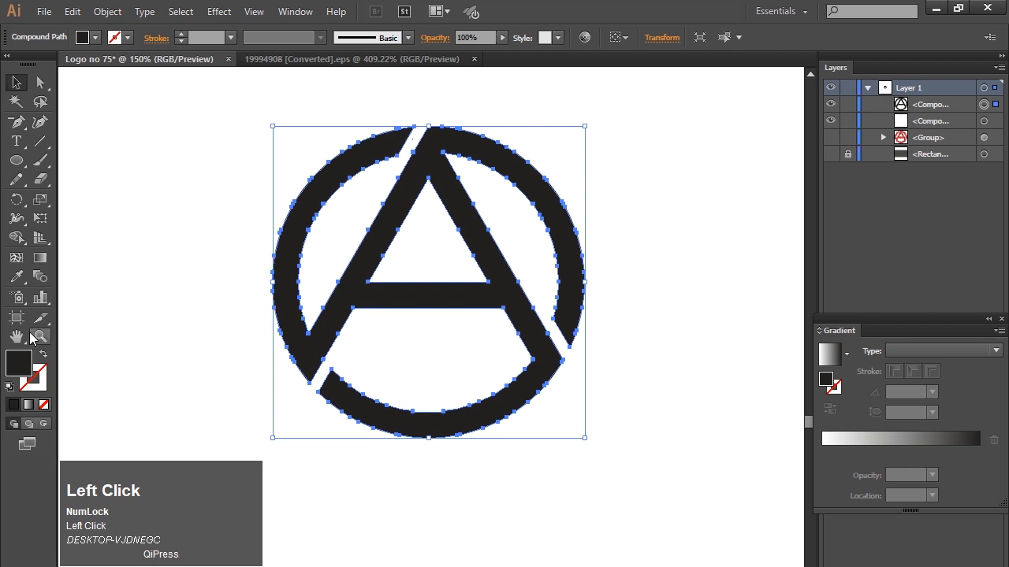
Give the merged logo a uniform 3 pt black stroke
click(180, 34)
click(180, 35)
click(180, 35)
click(180, 35)
click(181, 41)
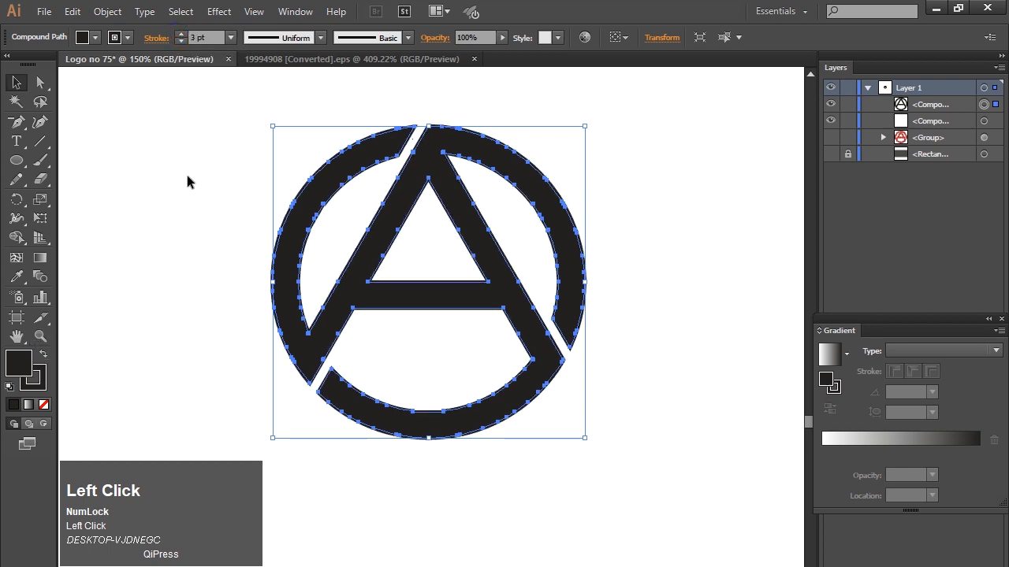
click(186, 174)
Expand the logo so its fill and 3 pt stroke become separate shapes
click(392, 218)
click(107, 11)
click(136, 179)
click(480, 482)
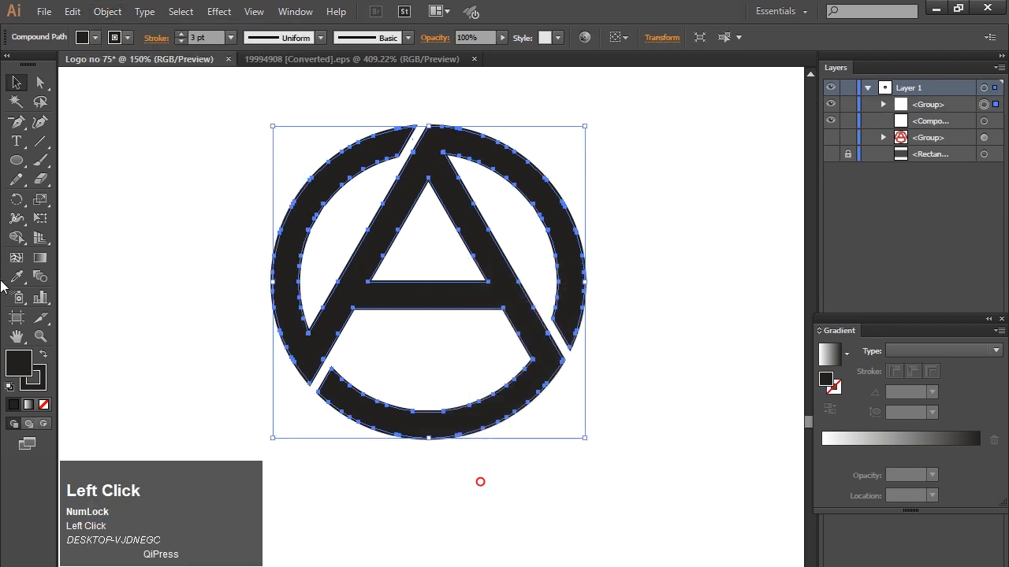
Merge the expanded outline with the ring and A pieces using Shape Builder
click(16, 237)
drag(328, 178, 341, 194)
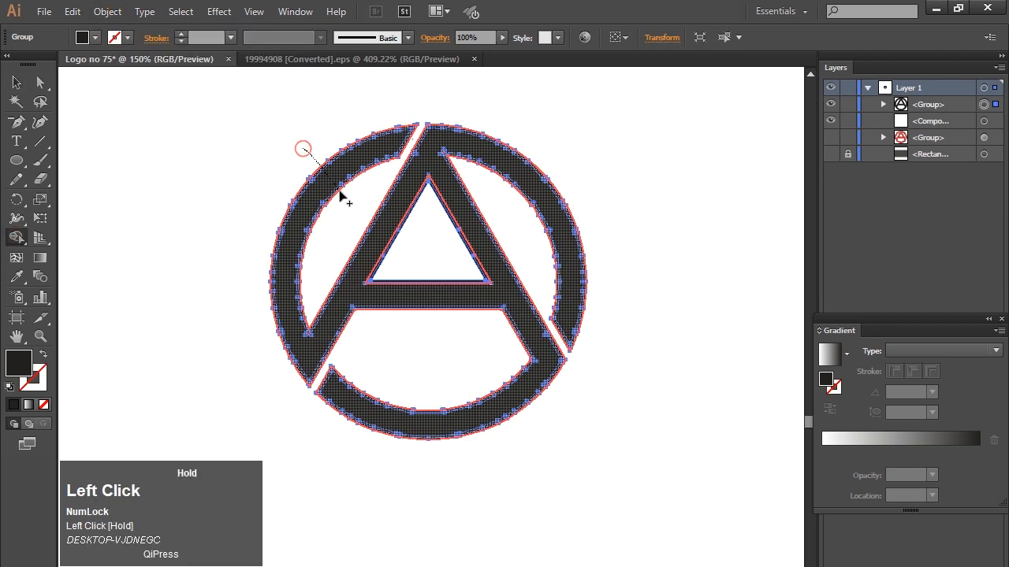
mouse_move(388, 233)
mouse_down()
mouse_move(395, 239)
mouse_move(146, 162)
mouse_up()
click(442, 160)
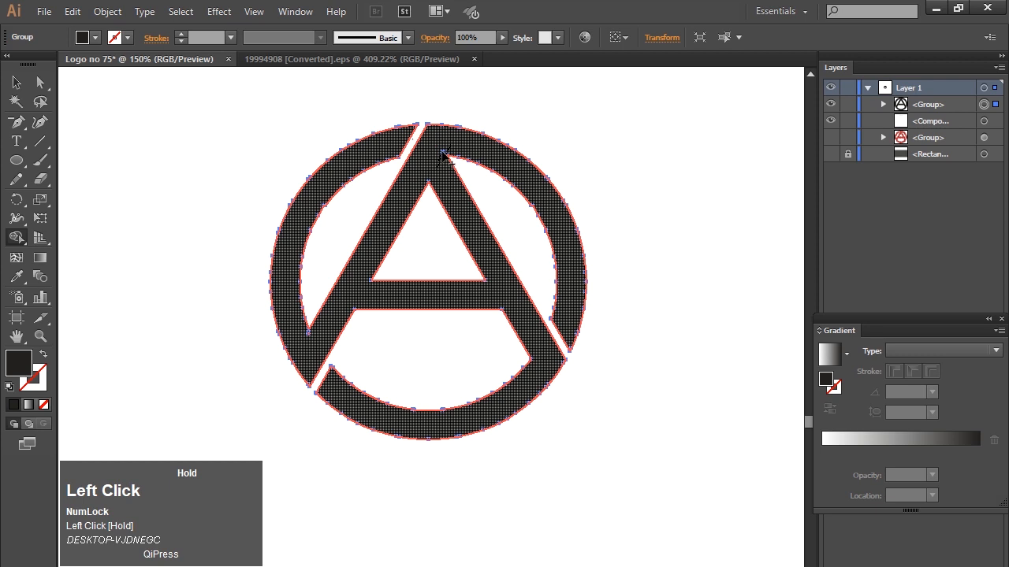
drag(292, 333, 306, 337)
Deselect the merged logo, shift it slightly to the left on the artboard, and leave it unselected
click(17, 82)
click(121, 234)
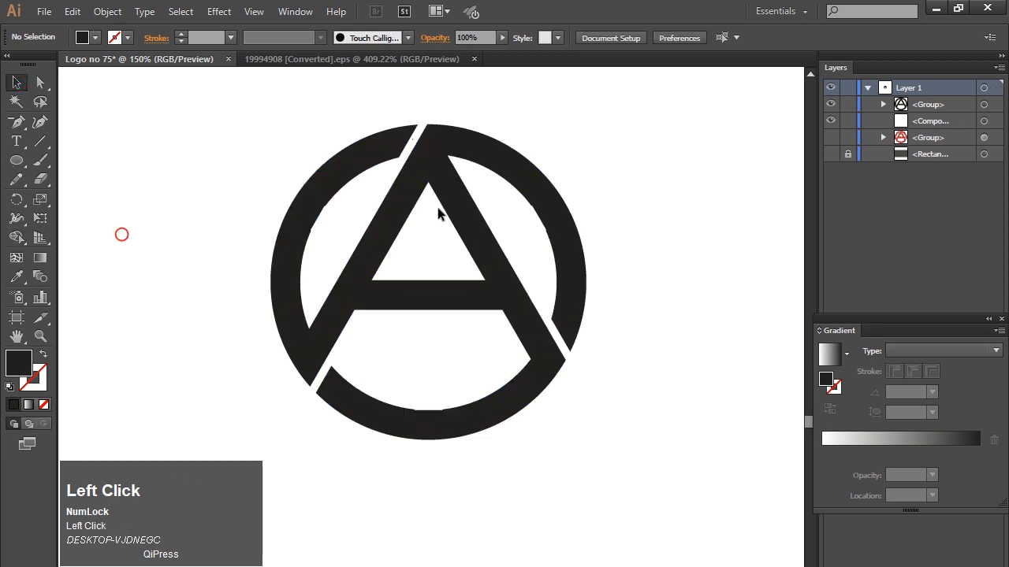
drag(389, 211, 353, 206)
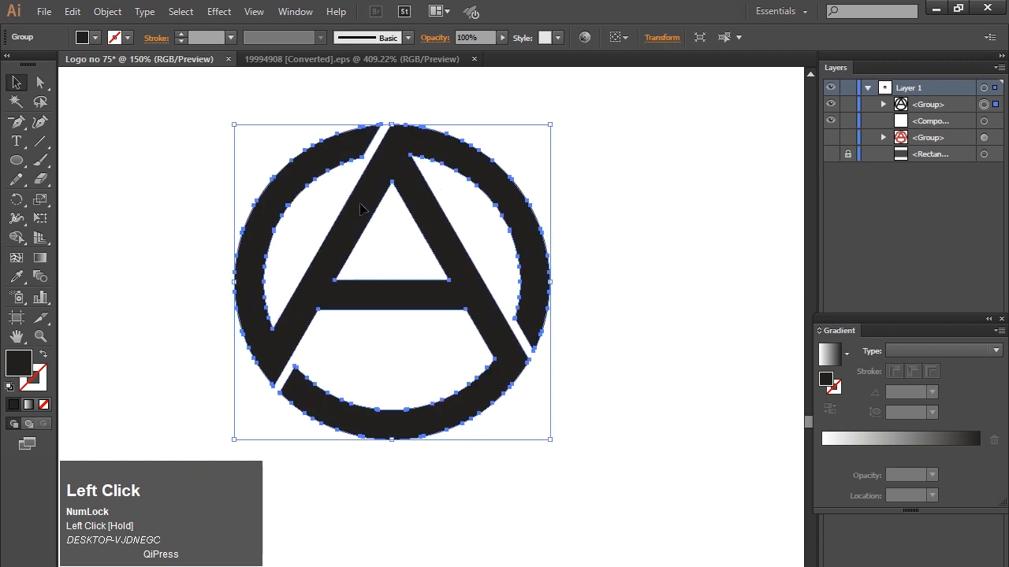
click(172, 226)
Select the whole logo and fill it with light blue
click(303, 290)
click(95, 37)
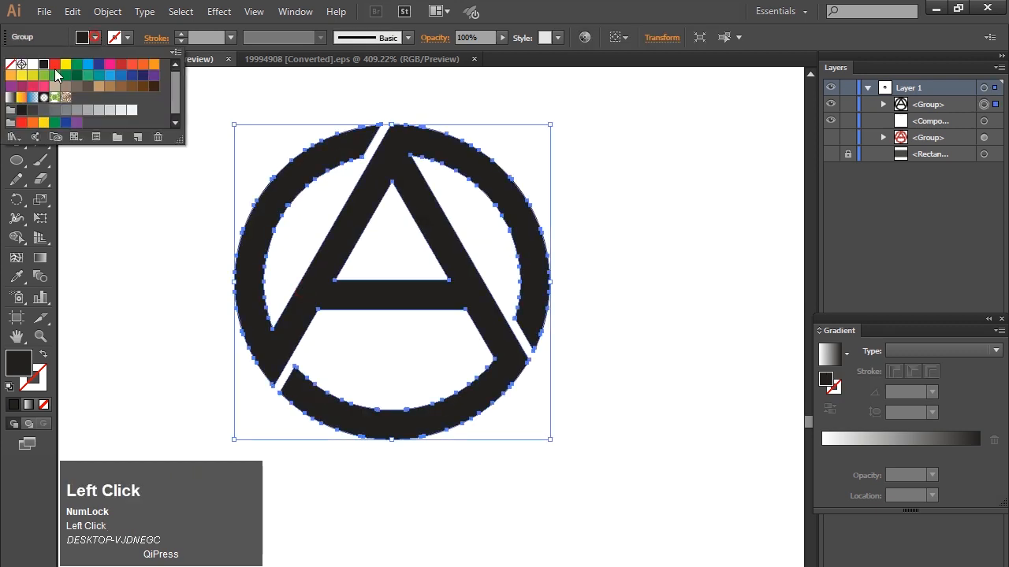
click(111, 80)
click(158, 242)
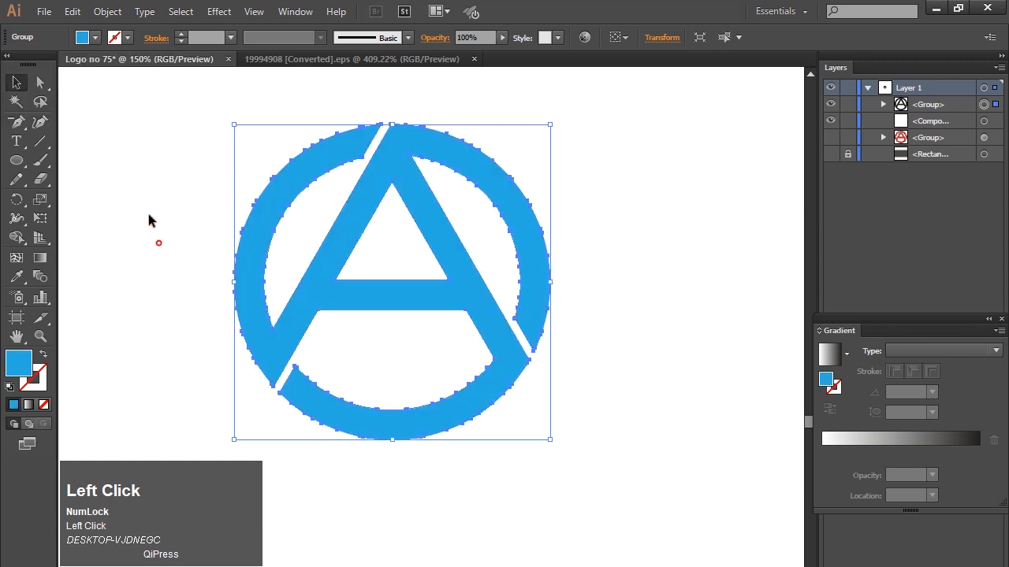
Fill the logo with bright red from the swatches, without a stroke
click(94, 38)
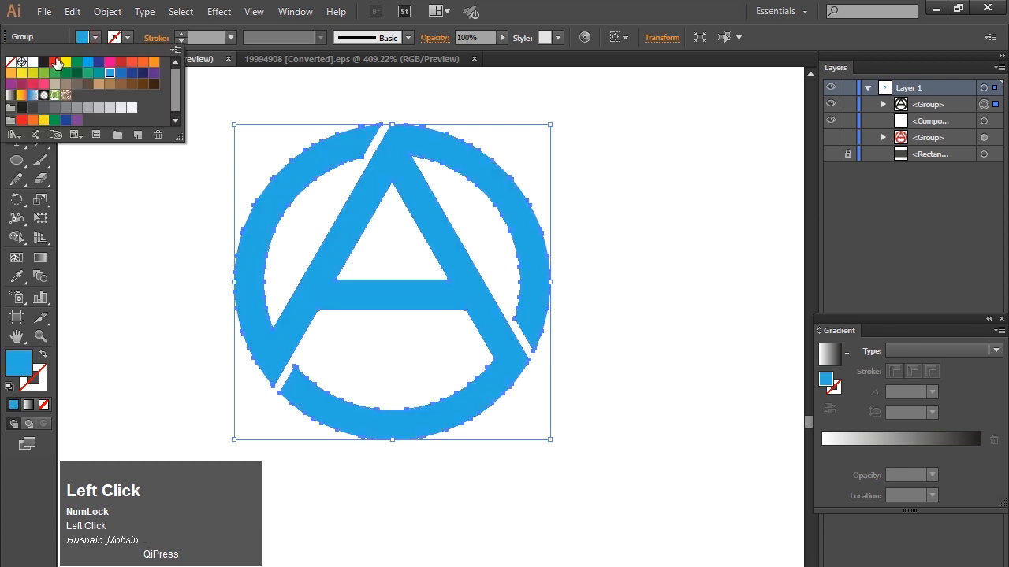
click(56, 62)
click(174, 268)
click(156, 209)
click(338, 262)
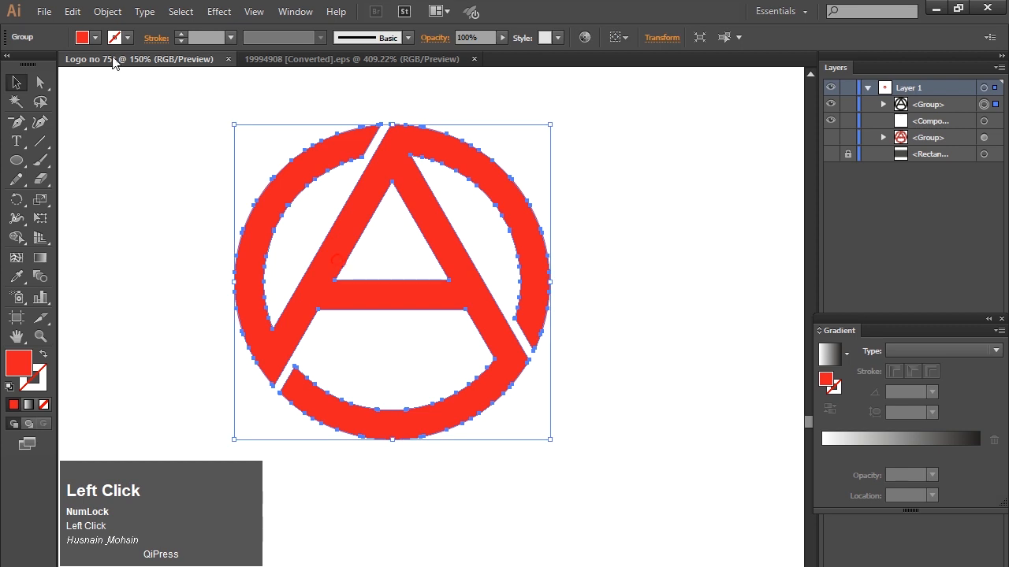
Add a 3 pt black stroke around the red logo
click(181, 34)
click(181, 34)
click(180, 34)
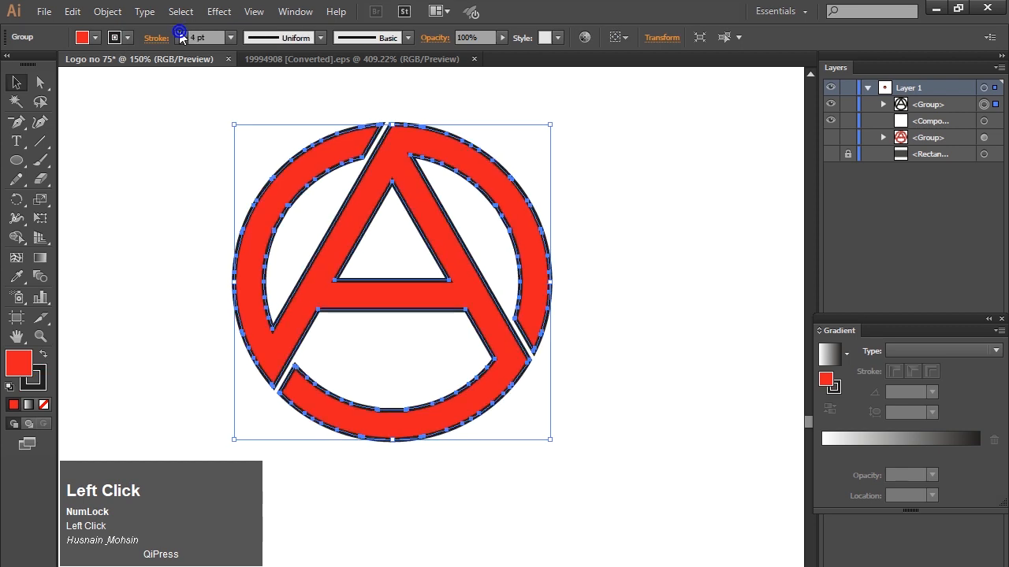
click(182, 239)
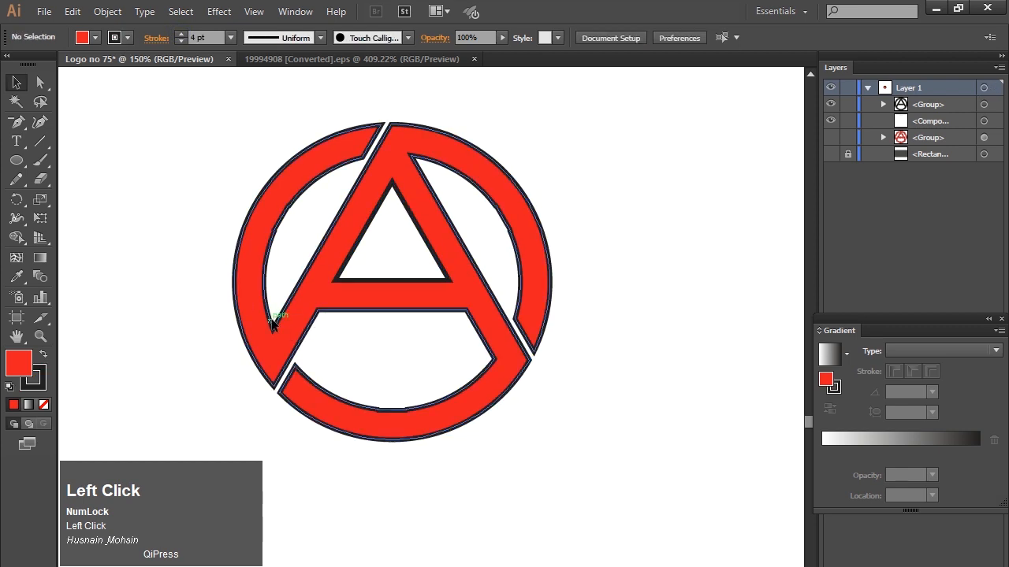
click(304, 331)
click(181, 41)
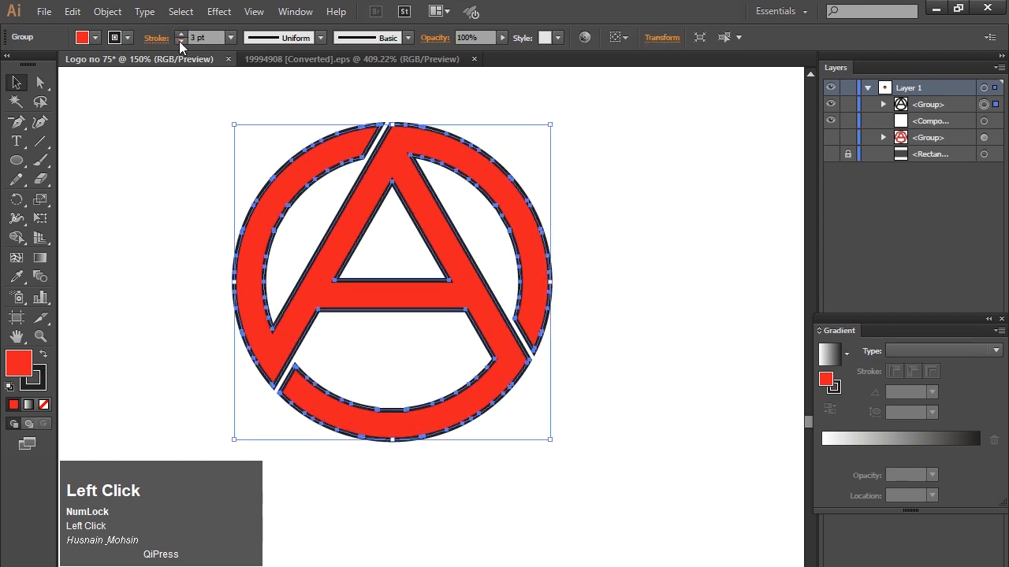
Apply the white-to-black linear gradient at 0° to the logo's stroke
click(46, 375)
click(718, 211)
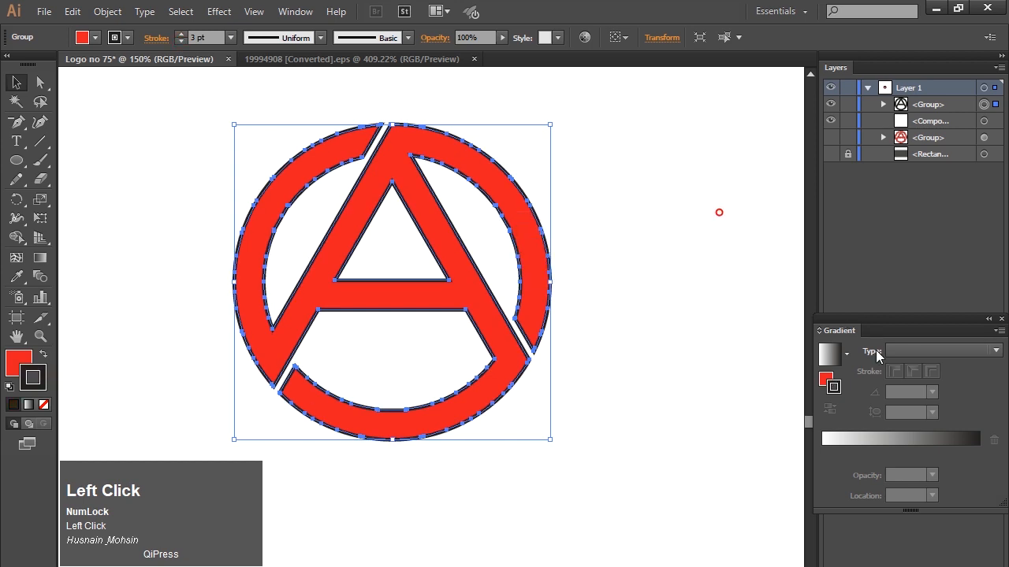
click(832, 356)
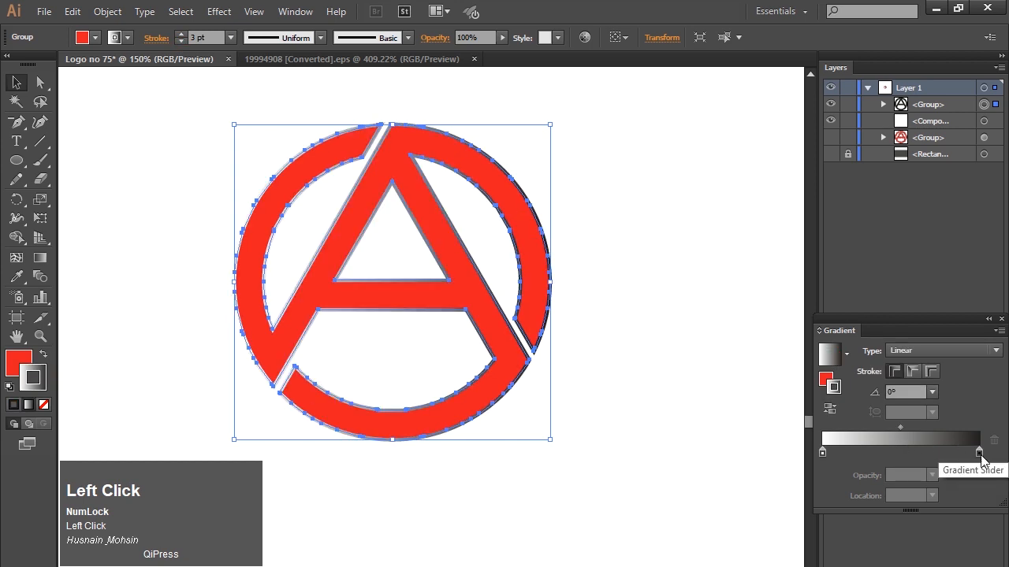
Duplicate the black and white gradient stops alternately along the whole slider for a chrome-like striped stroke, and deselect the logo
mouse_move(979, 452)
mouse_down()
mouse_move(829, 451)
mouse_move(877, 457)
mouse_up()
drag(884, 454, 912, 459)
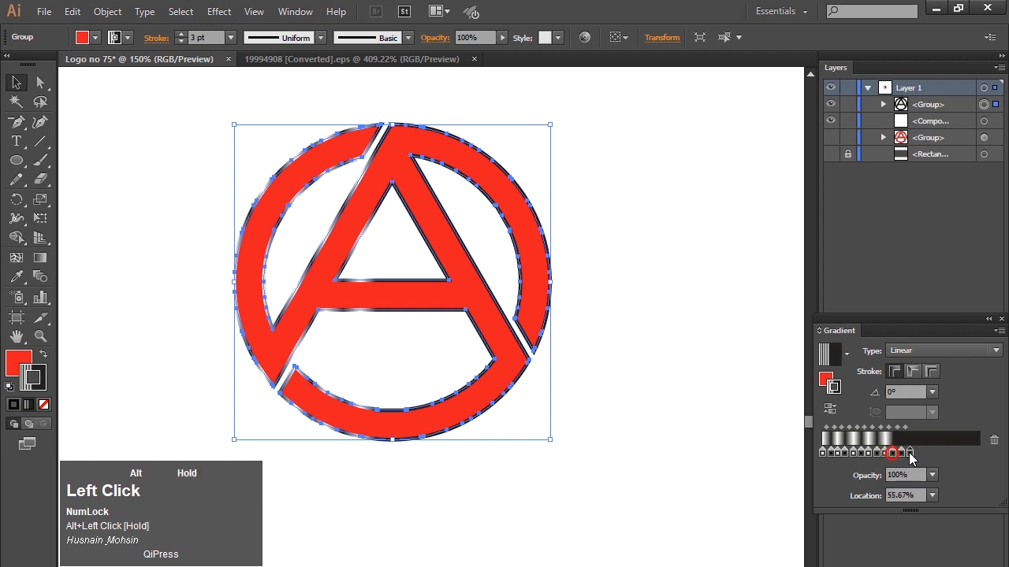
drag(889, 459, 917, 450)
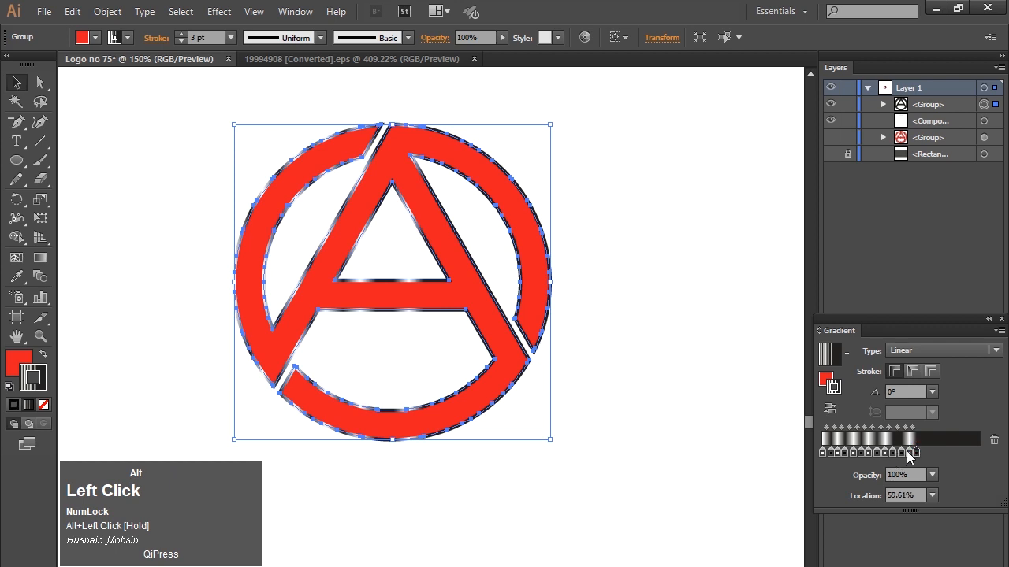
drag(904, 458, 980, 455)
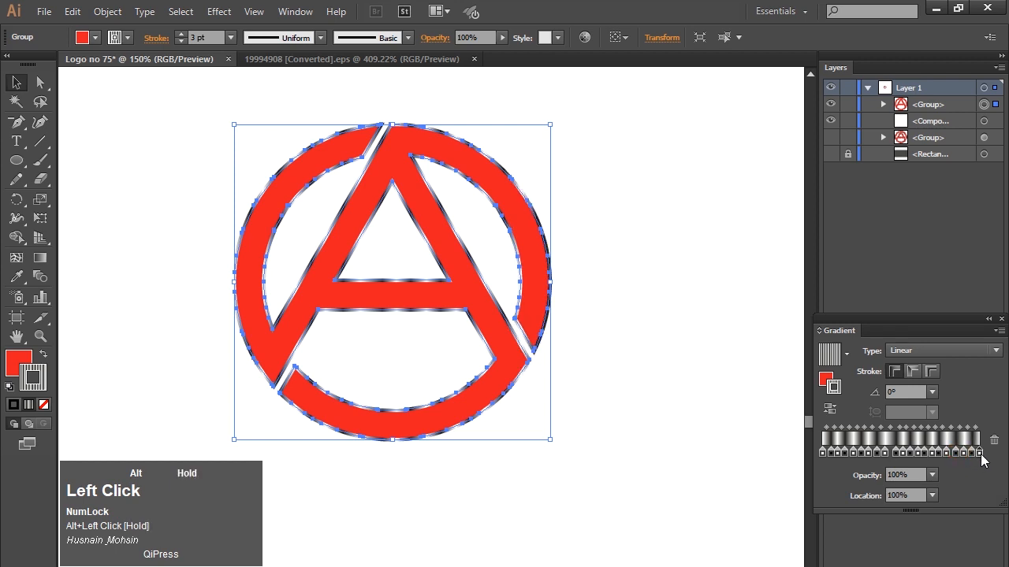
click(655, 373)
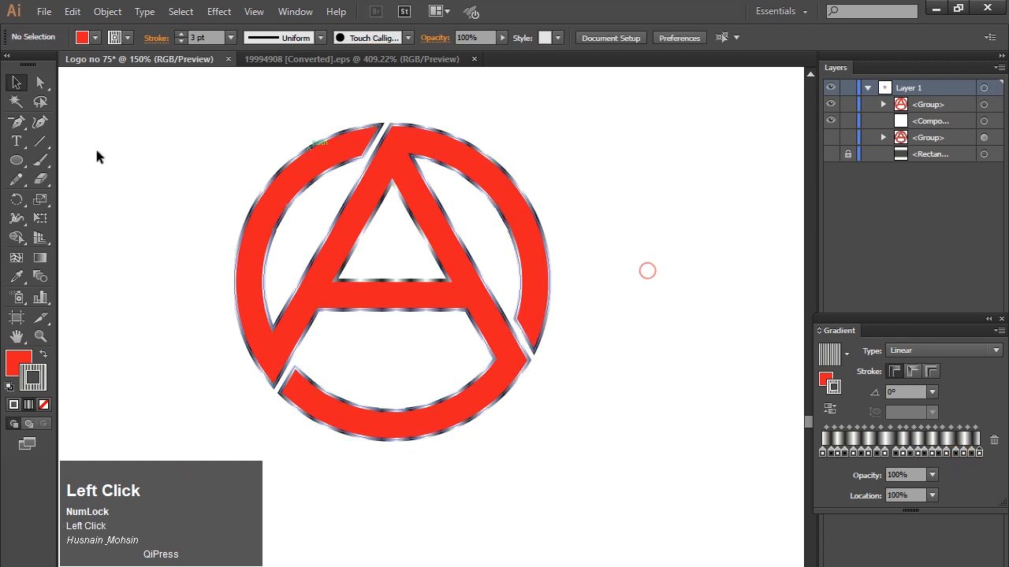
Select all the visible logo artwork and group it
drag(198, 99, 655, 486)
right_click(433, 264)
click(473, 334)
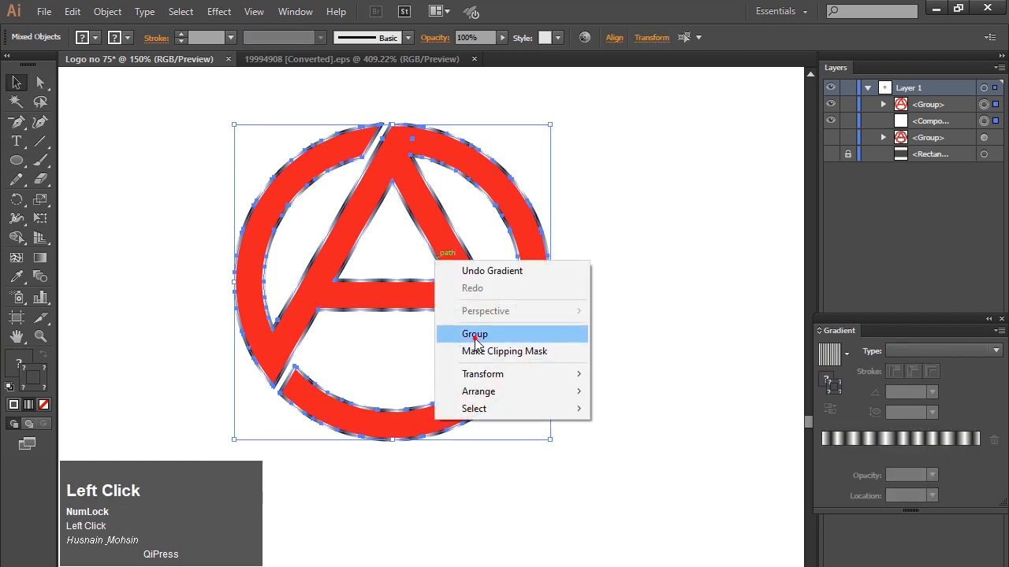
click(183, 149)
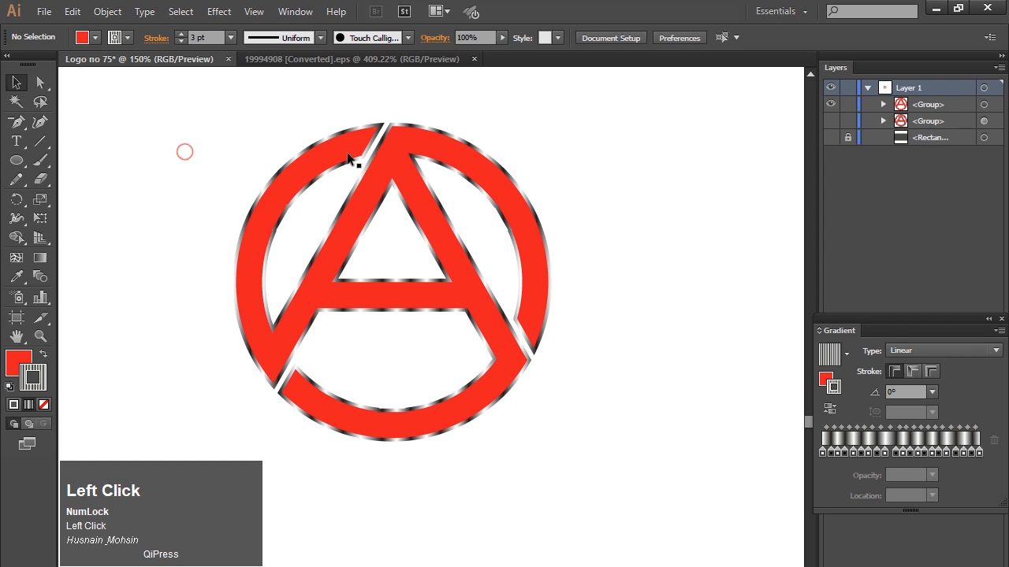
Reselect the logo group and expand its red fill and gradient stroke into shapes
key(ctrl+z)
click(107, 11)
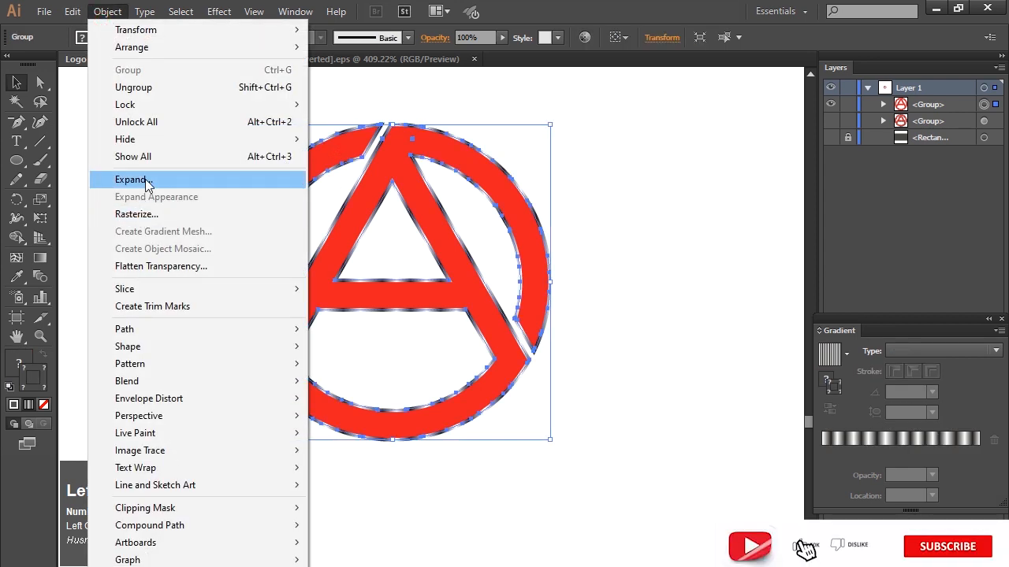
click(146, 181)
click(482, 489)
click(195, 229)
drag(166, 129, 660, 447)
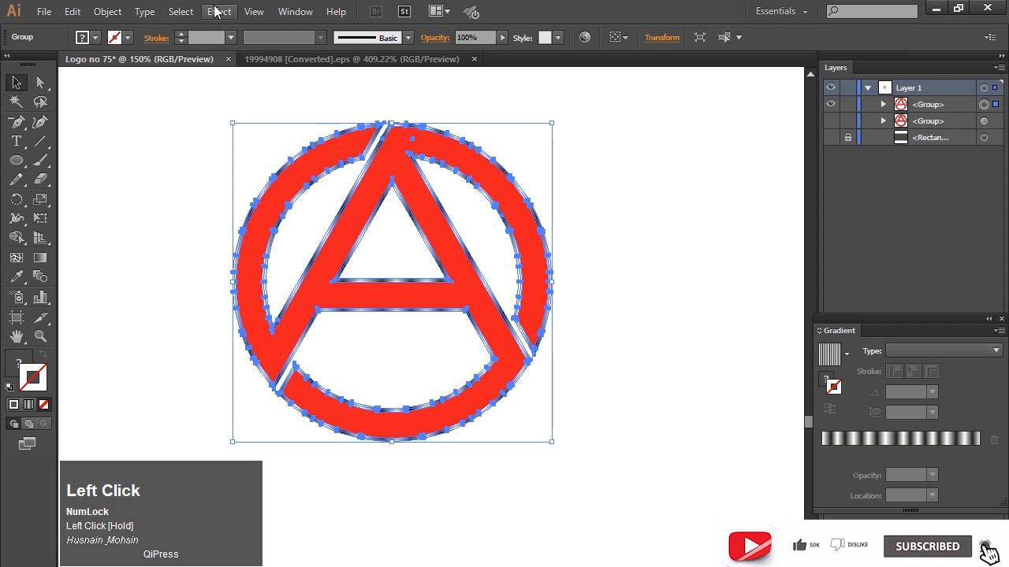
click(219, 11)
click(248, 176)
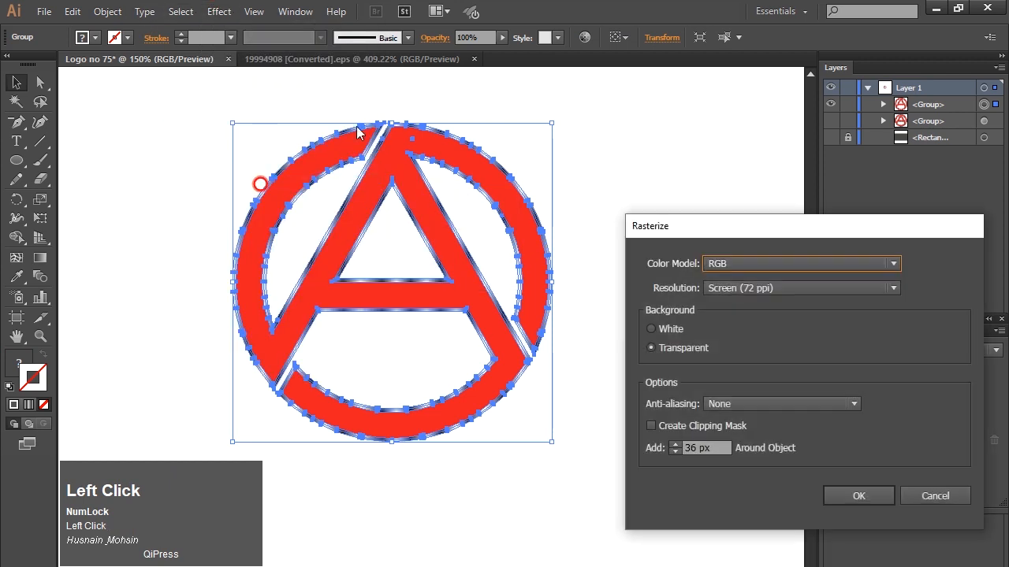
click(935, 496)
Set up a previewed drop shadow on the logo in Multiply mode with X and Y offsets of 5 px
click(219, 11)
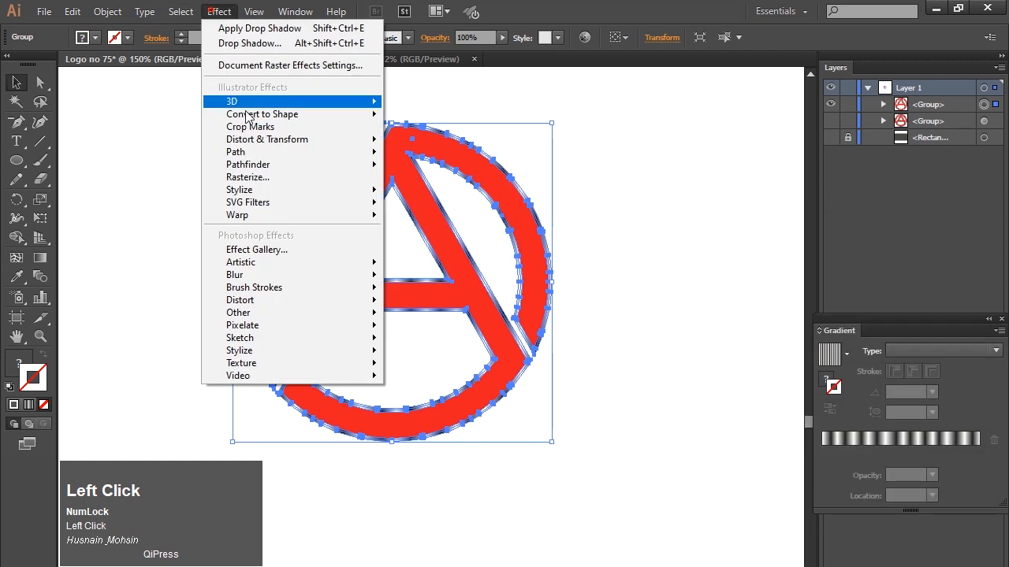
mouse_move(246, 191)
click(445, 193)
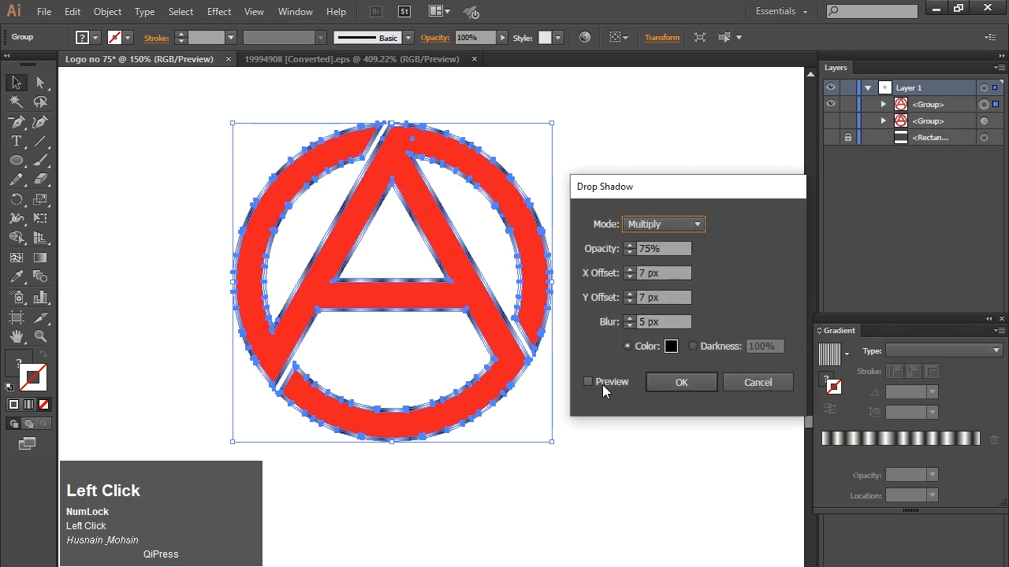
click(605, 386)
click(634, 299)
click(635, 300)
click(631, 278)
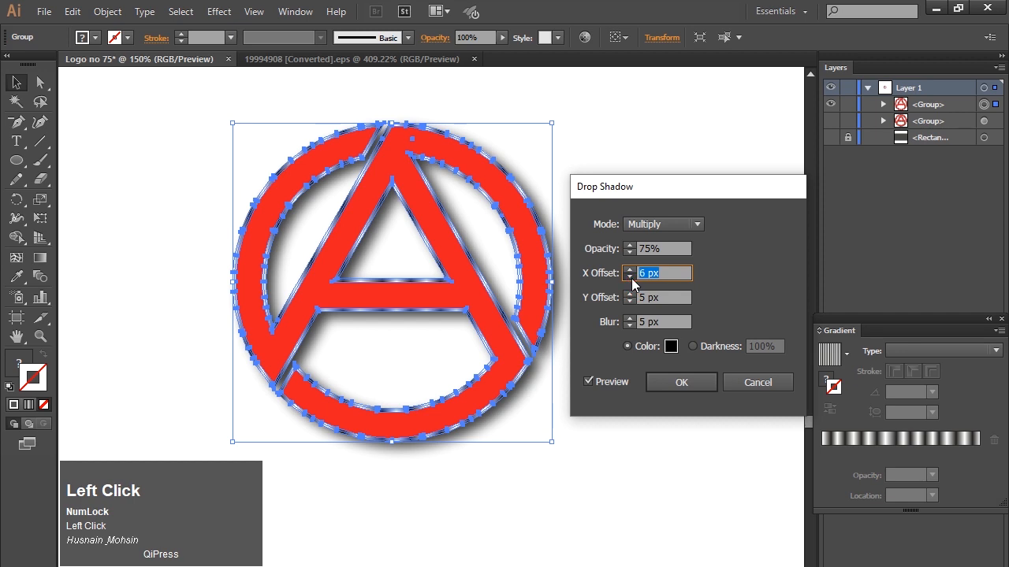
click(631, 278)
click(632, 278)
Set the drop shadow's blur to 2 px, apply the effect and deselect the logo
click(629, 326)
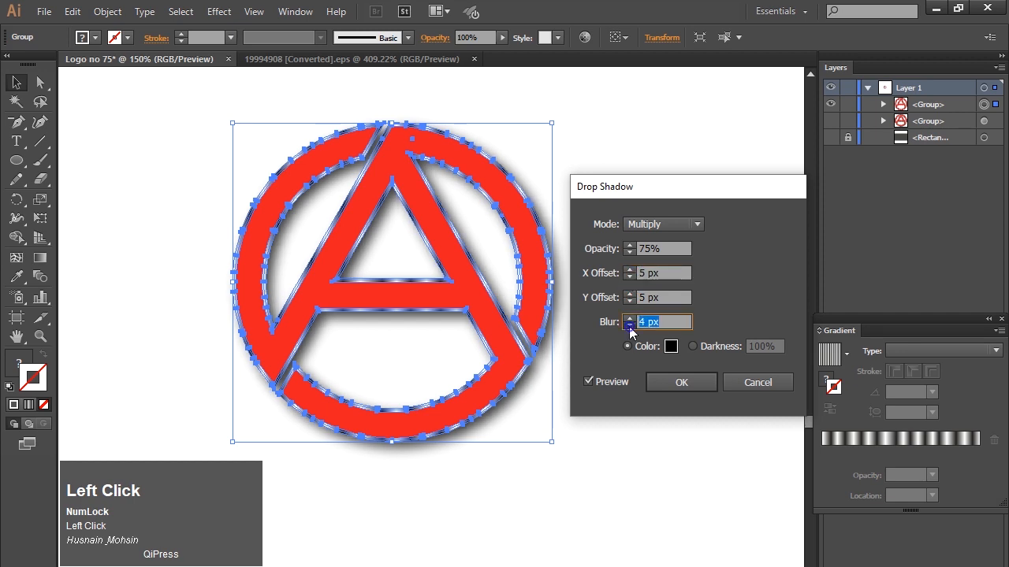
click(629, 326)
click(628, 326)
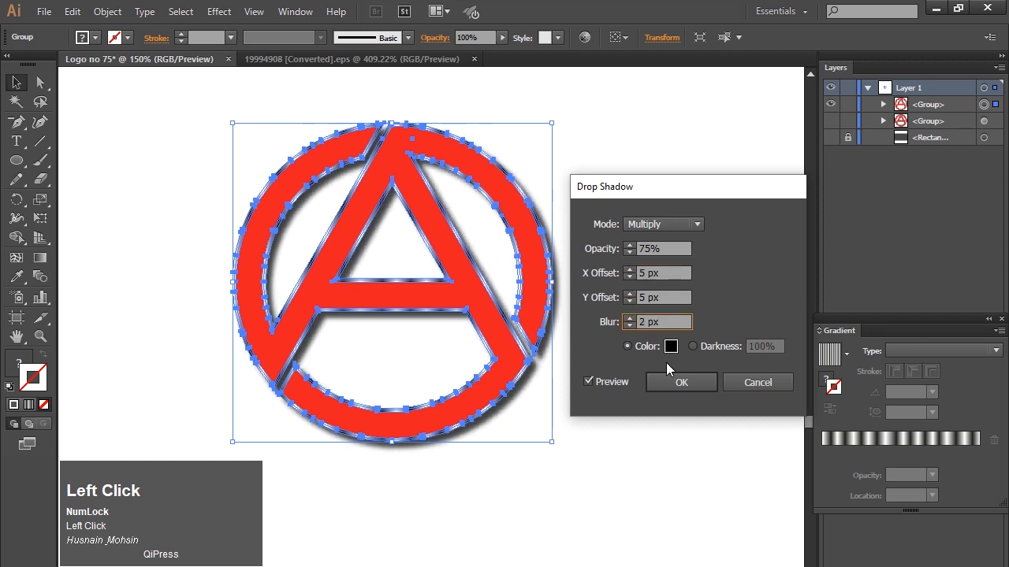
click(674, 384)
click(564, 479)
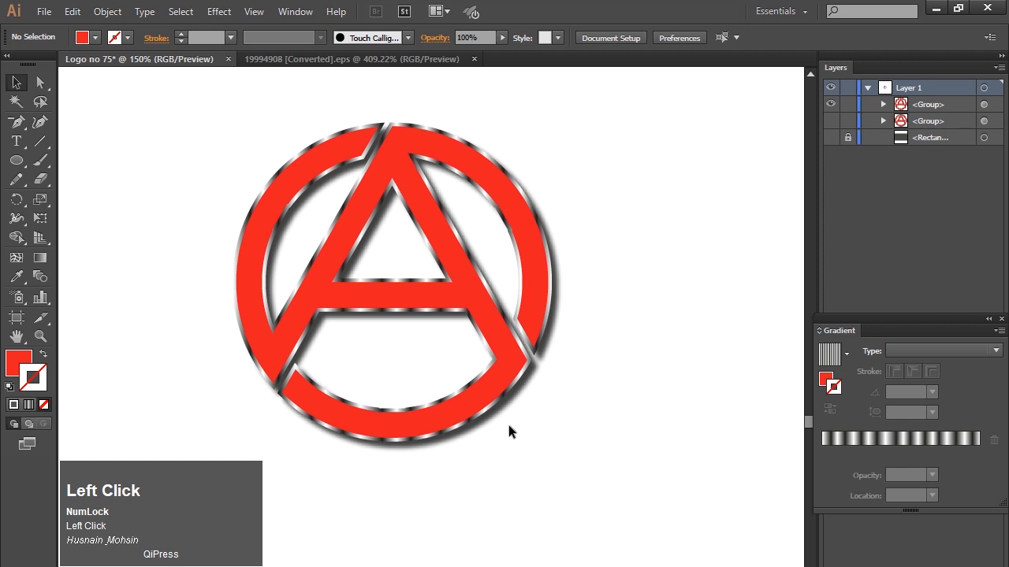
Undo the drop shadow and deselect the logo
key(ctrl+z)
key(ctrl+z)
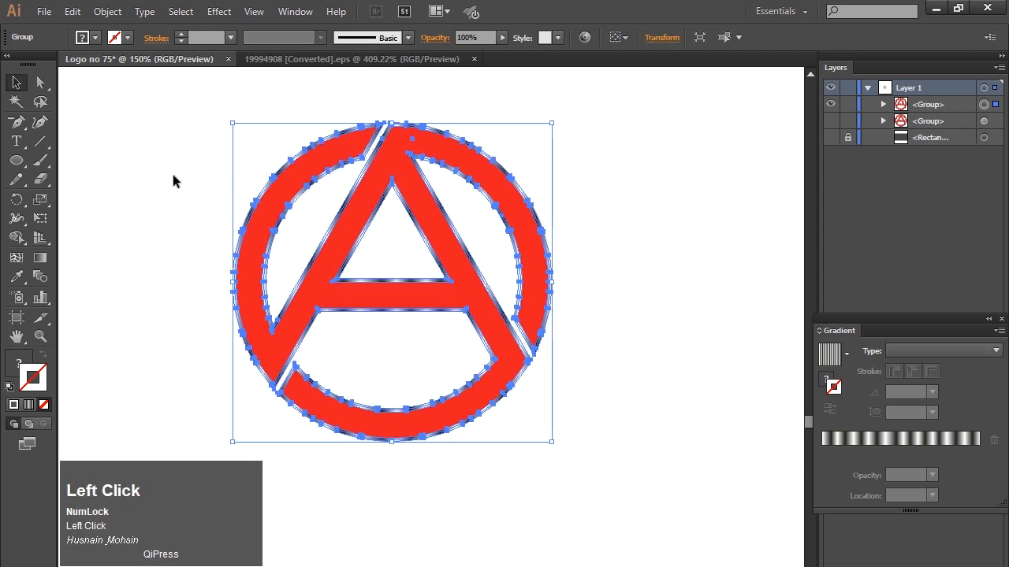
click(174, 180)
Examine the striped gradient outline around the ring and the A up close
key(z)
drag(200, 97, 613, 492)
click(14, 81)
key(space)
drag(261, 313, 370, 283)
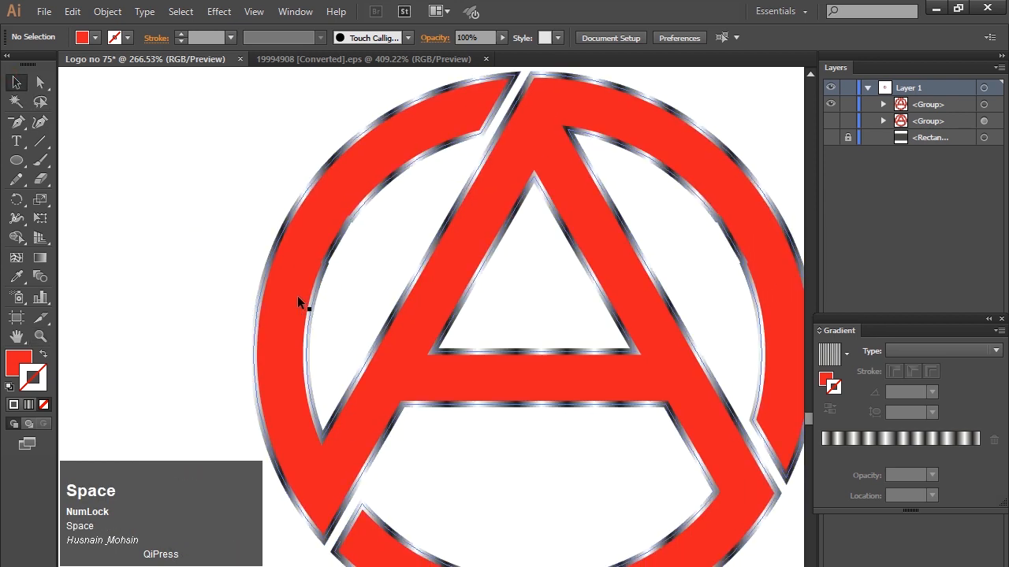
key(ctrl+minus)
key(space)
drag(525, 364, 482, 297)
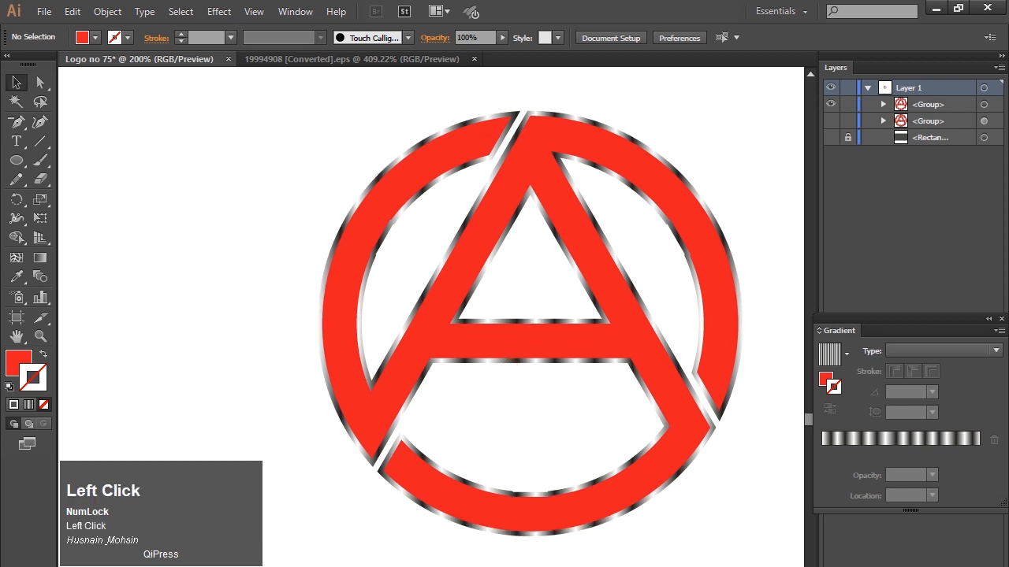